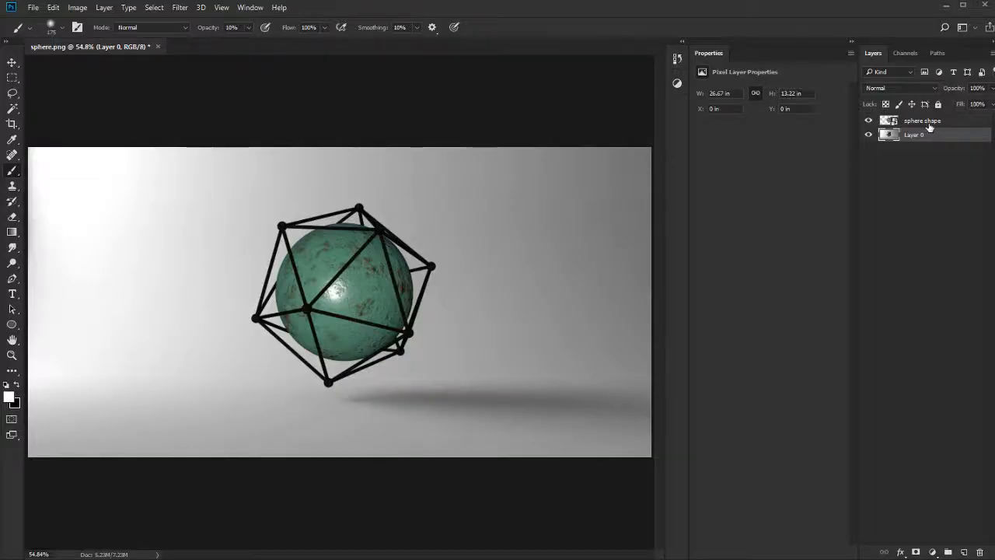
Step: Hide and show the sphere shape layer to compare the sphere with the image beneath it
click(930, 123)
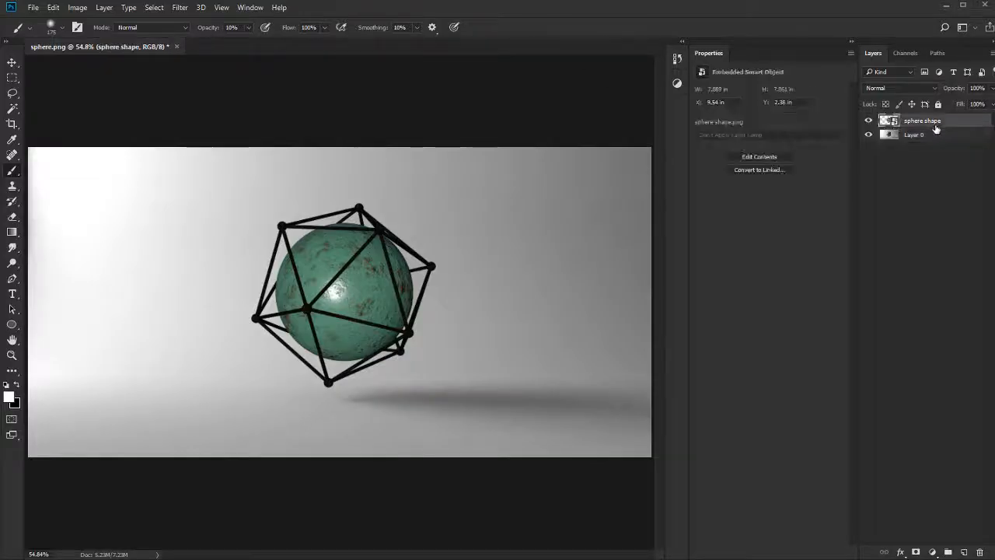
click(868, 121)
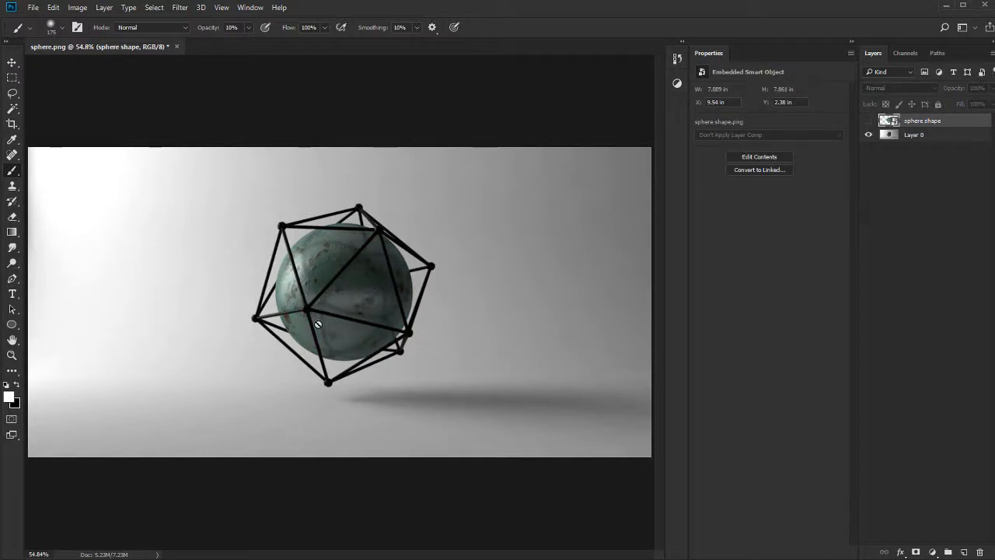
click(869, 121)
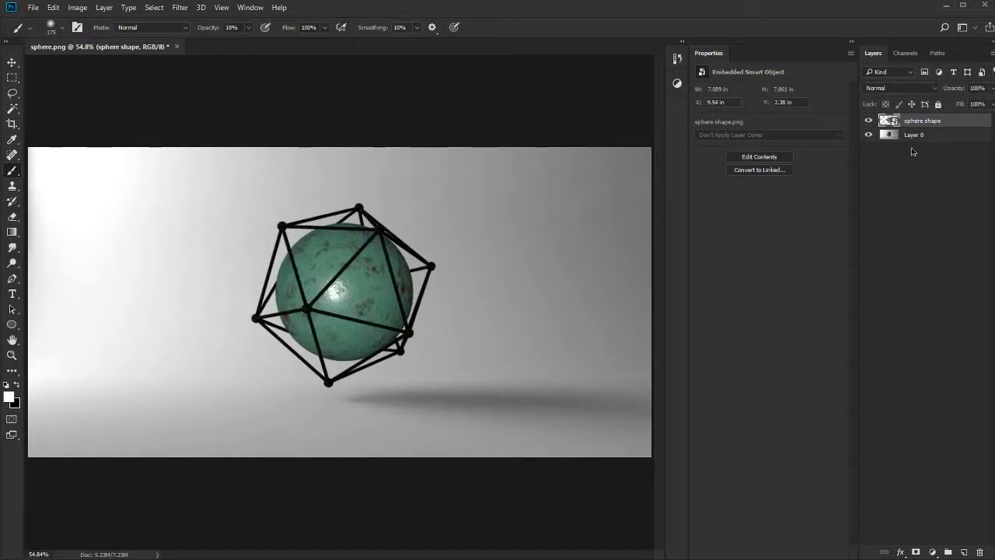
click(950, 137)
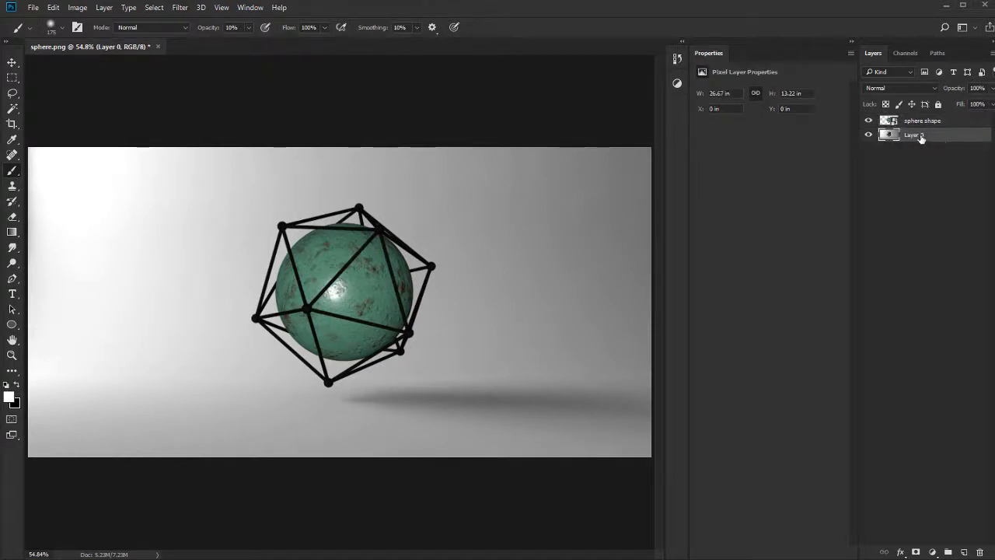
click(78, 7)
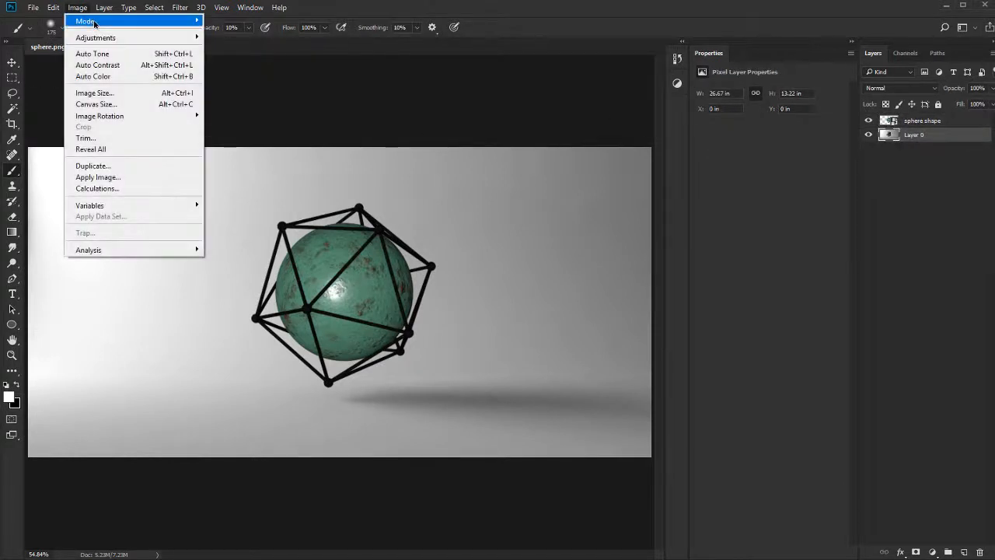
mouse_move(104, 7)
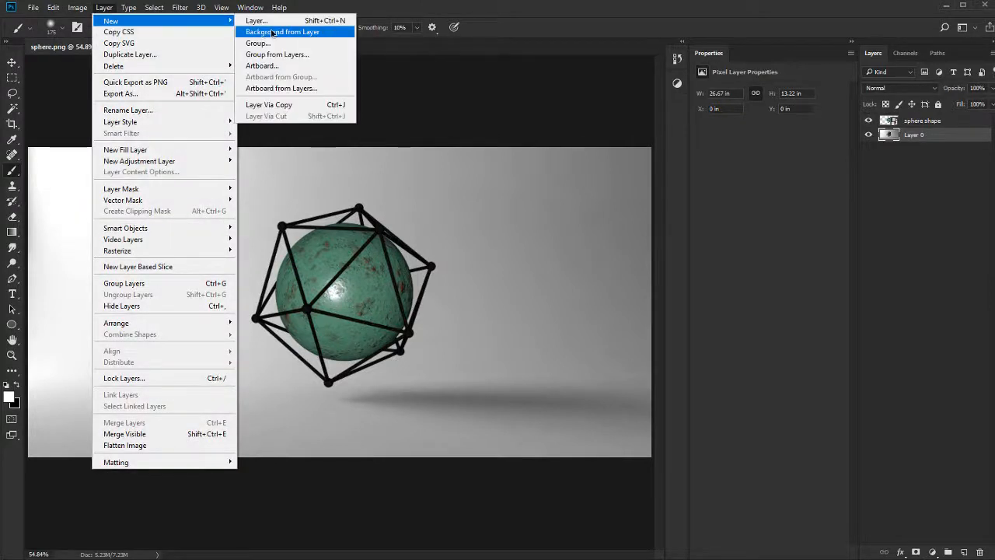
click(273, 33)
click(976, 135)
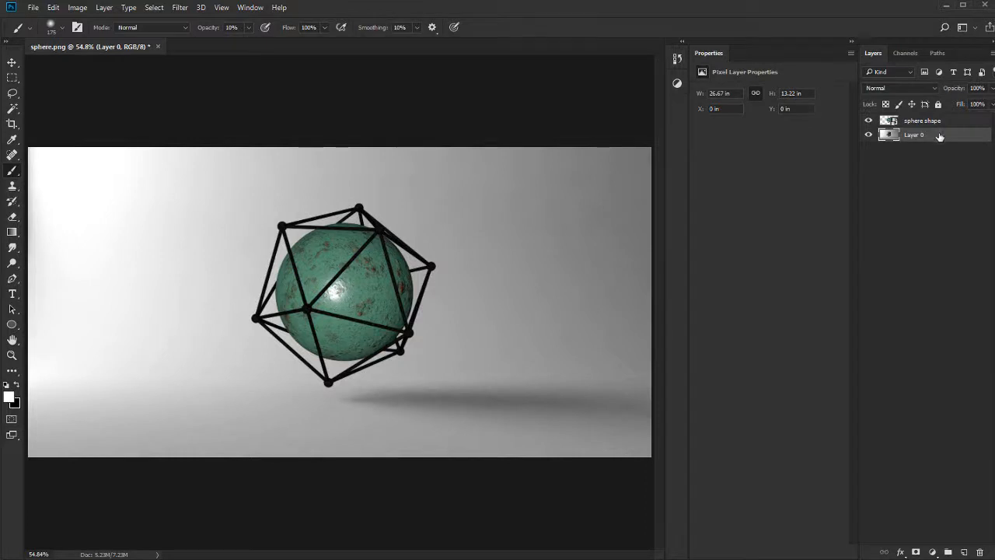
drag(939, 137, 965, 553)
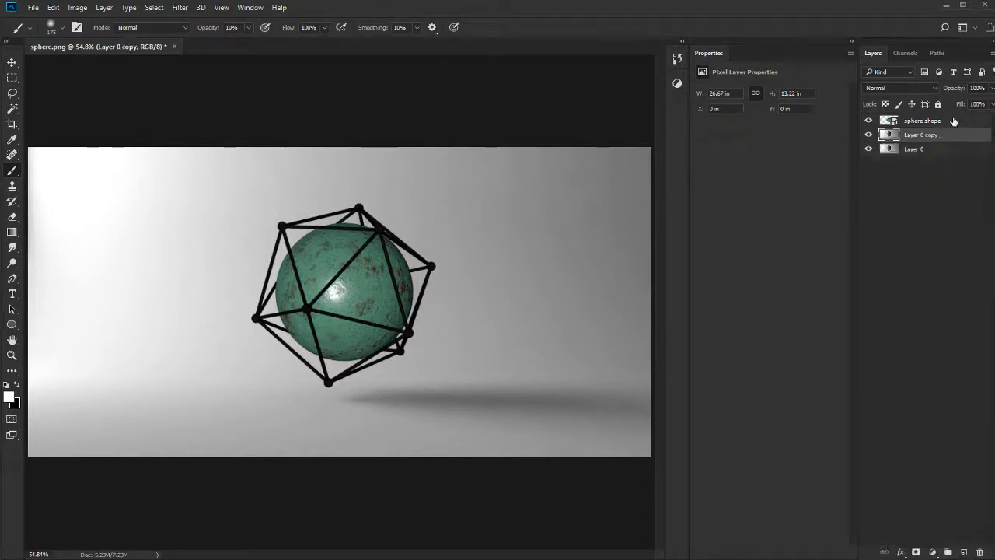
key(ctrl+z)
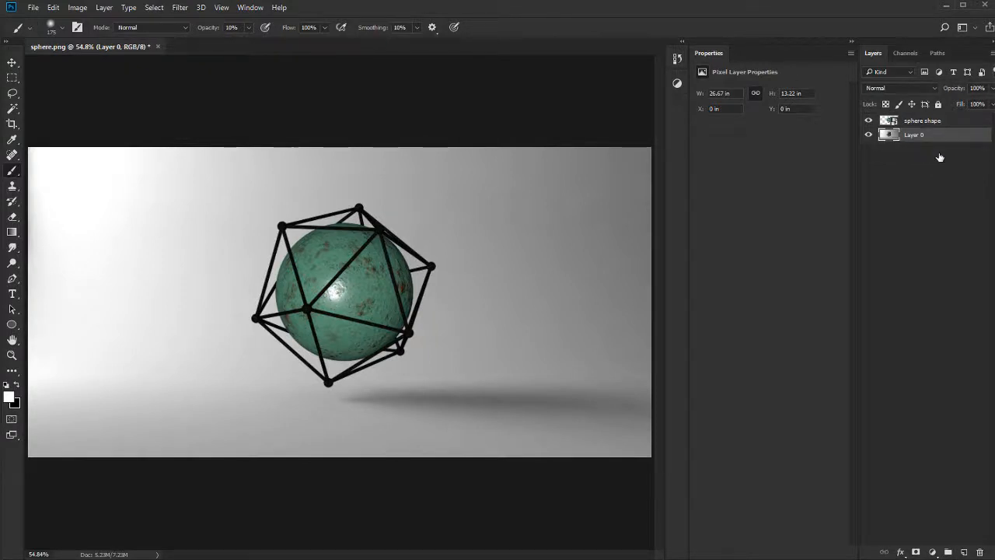
key(ctrl+j)
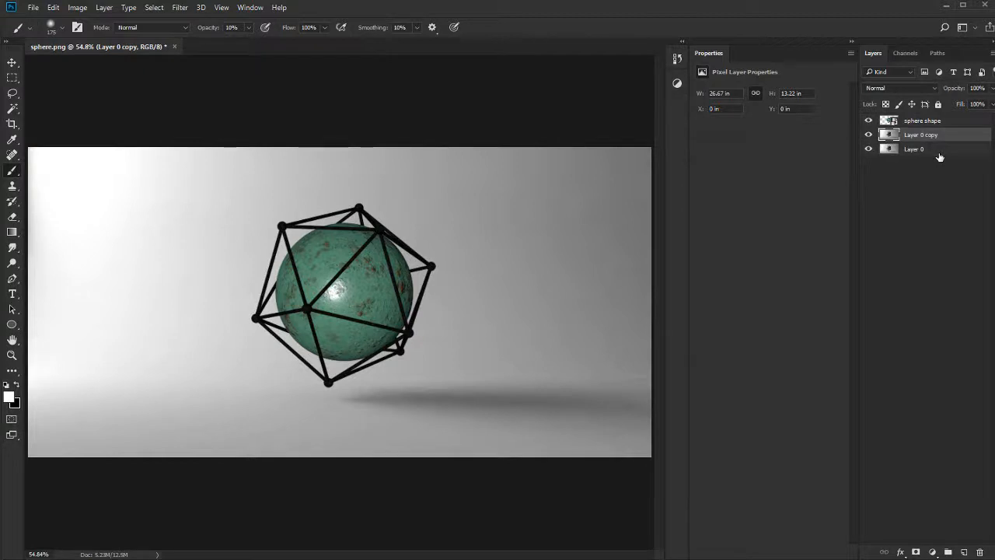
key(ctrl+z)
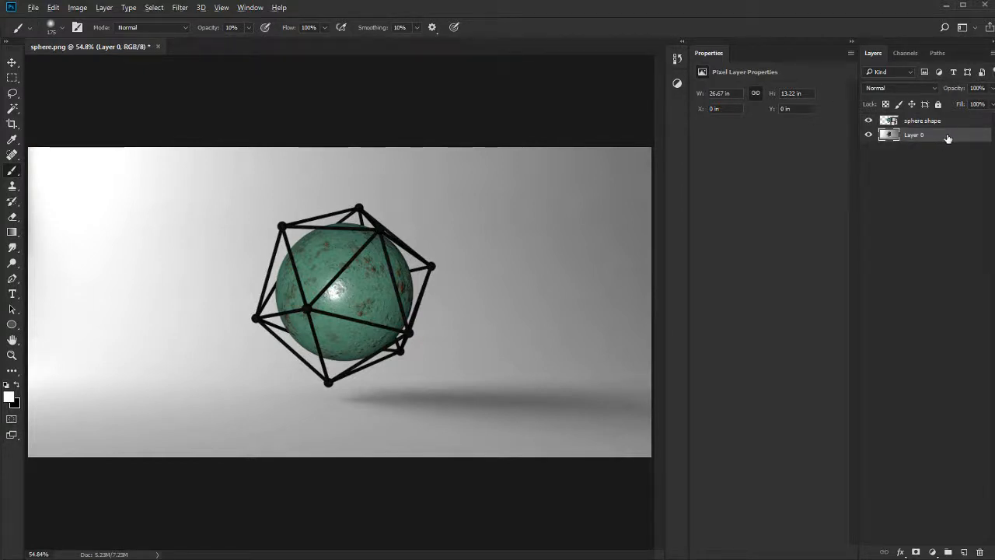
Step: Duplicate Layer 0 above the sphere shape layer and clip the copy to that layer
key(ctrl+j)
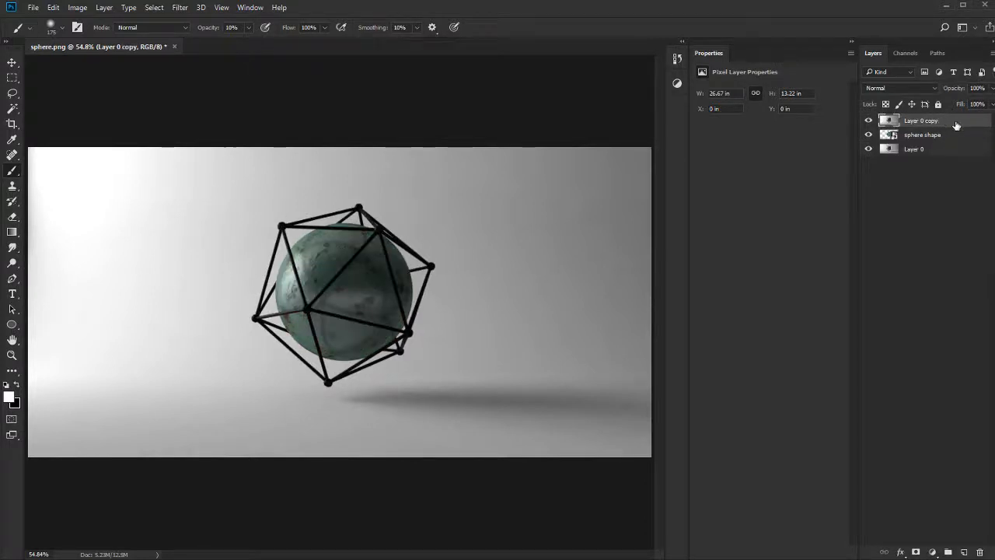
drag(955, 126, 933, 127)
click(887, 133)
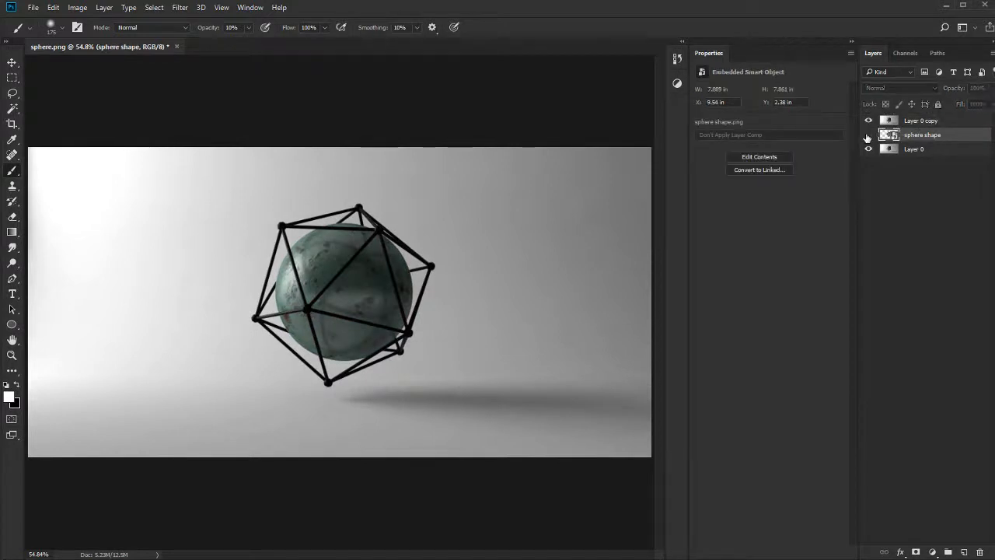
click(931, 122)
right_click(945, 121)
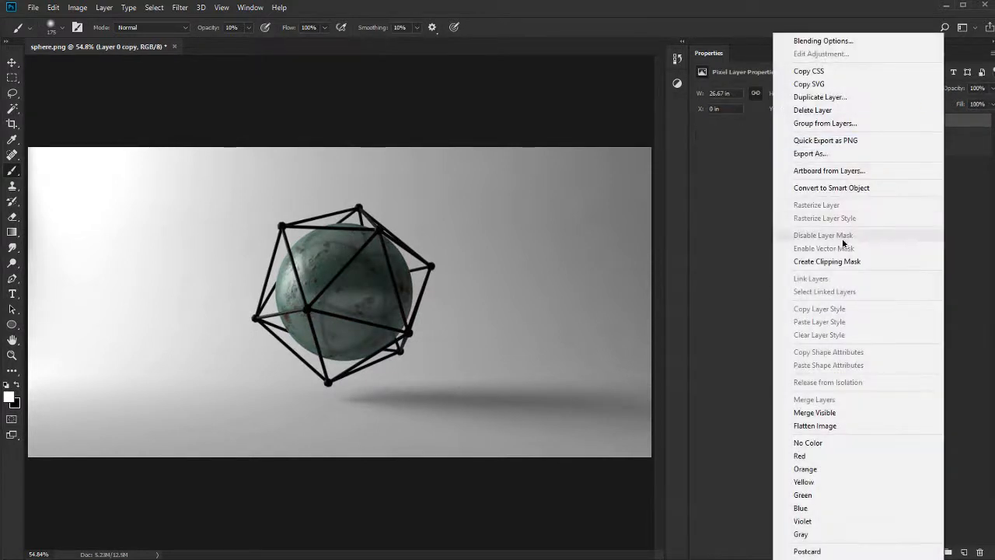
click(821, 258)
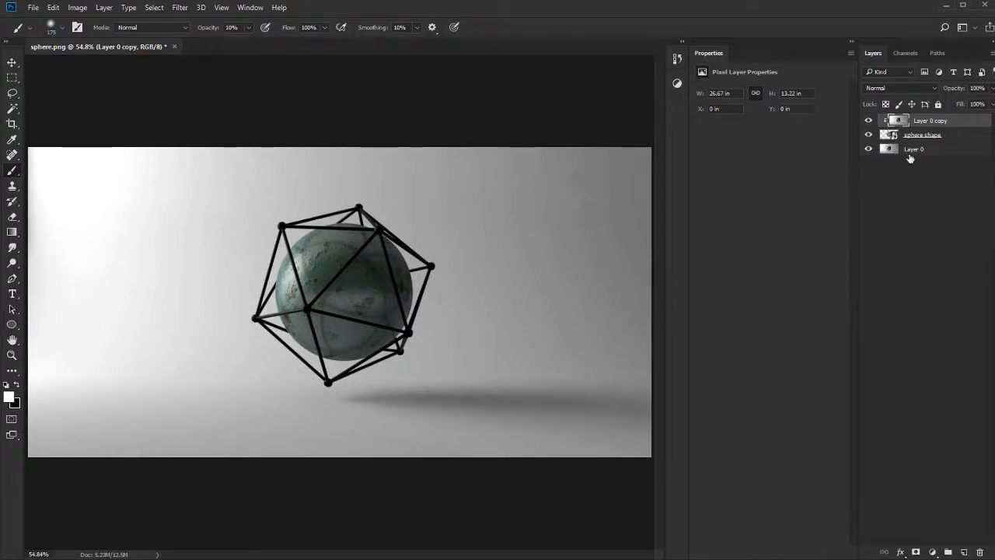
Step: Add an empty layer directly above Layer 0 and set up a black brush at 30% opacity
click(926, 151)
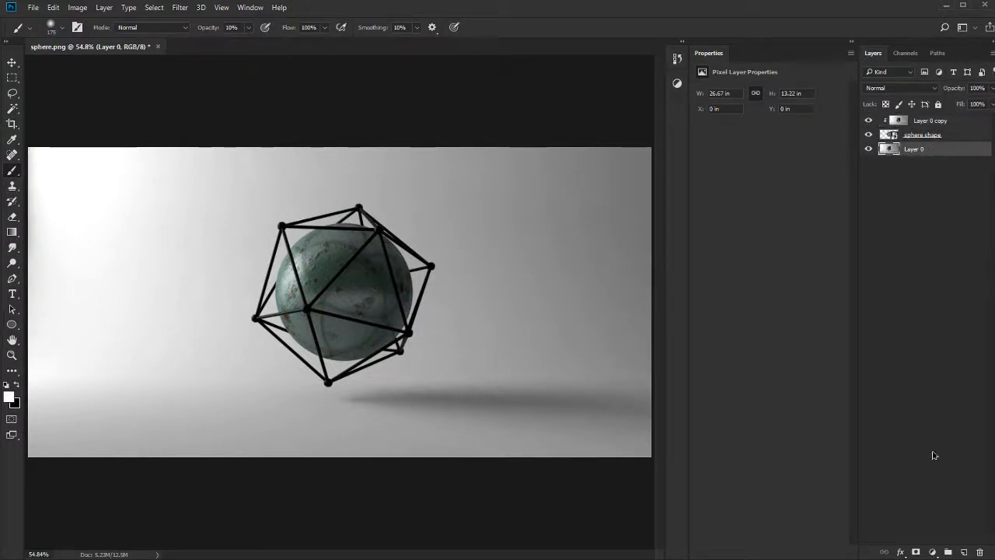
click(963, 551)
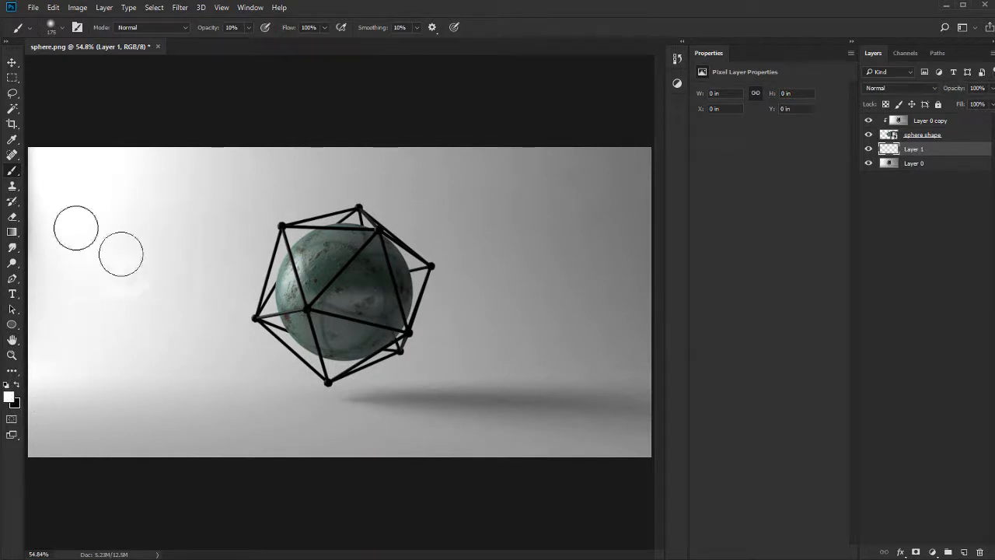
key(x)
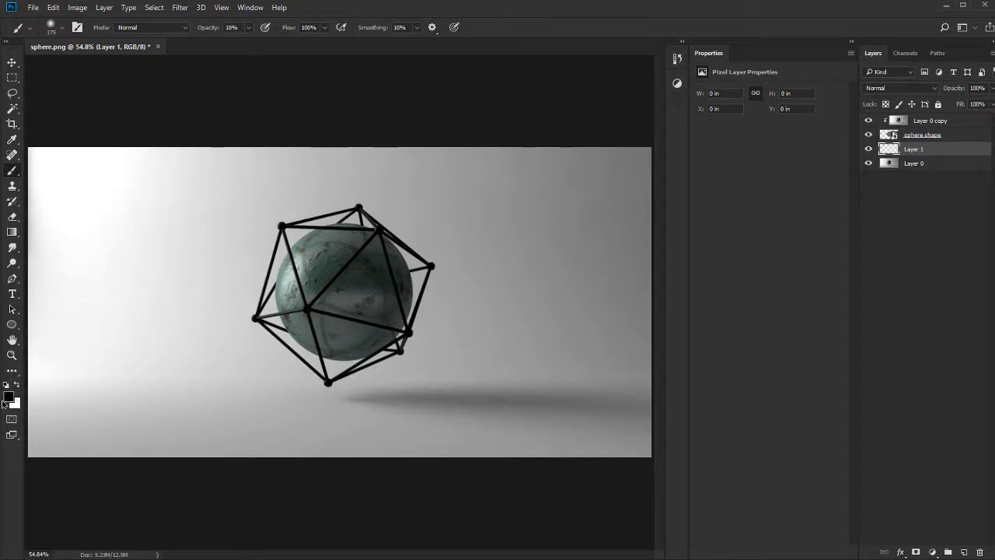
click(206, 30)
text(30)
key(Tab)
text(10)
Step: Darken the lower and right areas of the background on Layer 1 using brush sizes of 1000 and 700 px
key(bracketright)
key(bracketright)
key(bracketright)
key(bracketright)
key(bracketright)
key(bracketright)
key(bracketright)
key(bracketright)
key(bracketright)
key(bracketright)
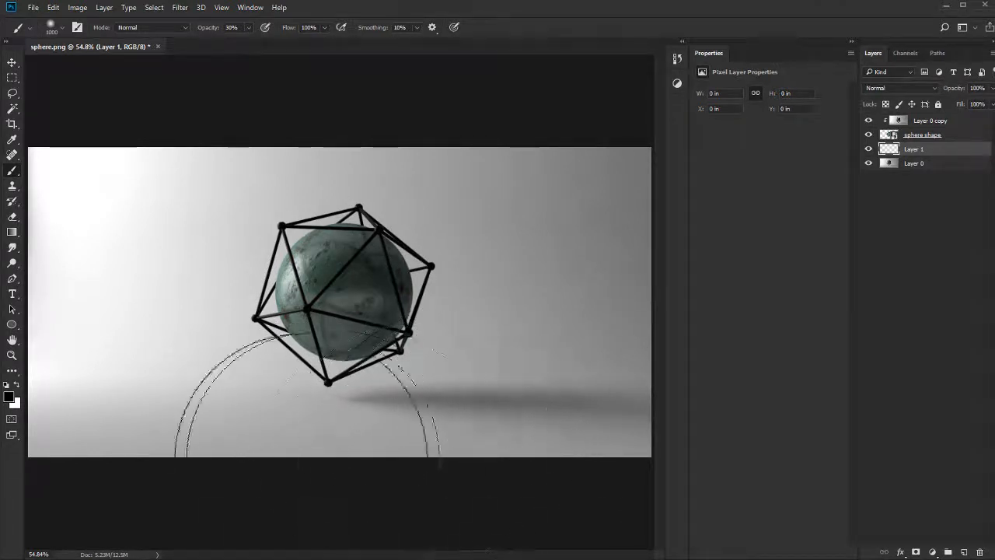
mouse_move(459, 454)
mouse_down()
mouse_move(572, 465)
mouse_move(528, 446)
mouse_move(614, 301)
mouse_move(668, 288)
mouse_move(544, 146)
mouse_move(395, 132)
mouse_move(470, 120)
mouse_move(396, 115)
mouse_move(542, 129)
mouse_move(463, 256)
mouse_move(550, 326)
mouse_move(635, 244)
mouse_move(651, 391)
mouse_move(591, 423)
mouse_move(647, 439)
mouse_move(338, 464)
mouse_move(301, 483)
mouse_move(627, 483)
mouse_move(376, 497)
mouse_move(778, 484)
mouse_move(677, 382)
mouse_move(532, 128)
mouse_move(544, 229)
mouse_move(623, 396)
mouse_move(450, 239)
mouse_move(638, 369)
mouse_move(295, 460)
mouse_move(371, 488)
mouse_up()
key(bracketleft)
key(bracketleft)
key(bracketleft)
mouse_move(225, 481)
mouse_down()
mouse_move(326, 483)
mouse_move(313, 492)
mouse_move(699, 475)
mouse_move(614, 287)
mouse_move(662, 196)
mouse_move(614, 329)
mouse_move(649, 187)
mouse_move(526, 227)
mouse_move(616, 282)
mouse_move(517, 227)
mouse_move(419, 485)
mouse_move(388, 420)
mouse_move(661, 395)
mouse_move(419, 476)
mouse_move(665, 382)
mouse_move(241, 508)
mouse_move(399, 528)
mouse_move(658, 497)
mouse_move(659, 398)
mouse_move(686, 335)
mouse_move(669, 206)
mouse_move(492, 423)
mouse_move(493, 370)
mouse_move(543, 315)
mouse_move(728, 190)
mouse_move(441, 144)
mouse_move(416, 130)
mouse_move(684, 255)
mouse_up()
key(ctrl+z)
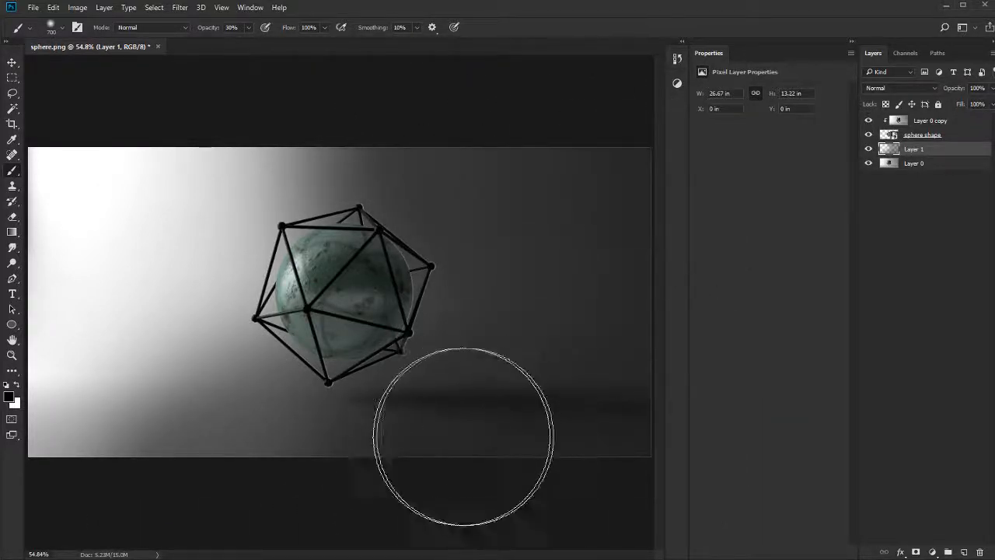
Step: Deepen the shading on the right and lower background with an 800 px brush at 10% opacity
key(bracketright)
click(231, 28)
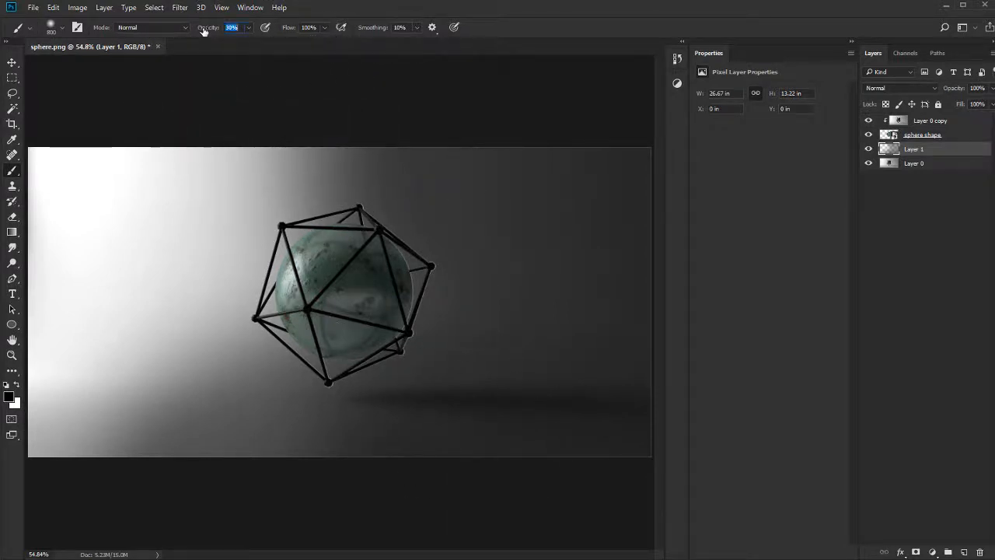
text(10)
drag(322, 91, 538, 234)
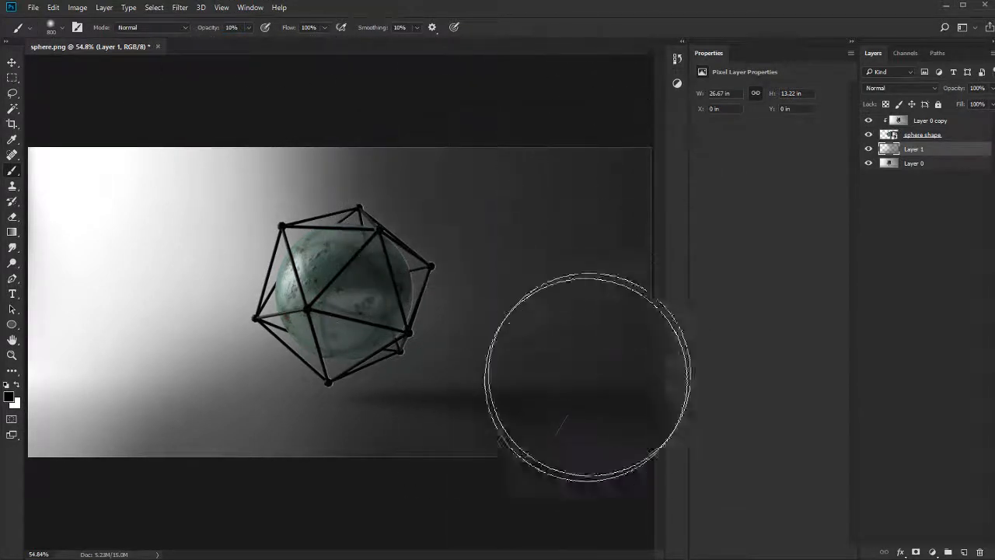
mouse_move(605, 482)
mouse_down()
mouse_move(160, 482)
mouse_move(409, 517)
mouse_move(190, 503)
mouse_up()
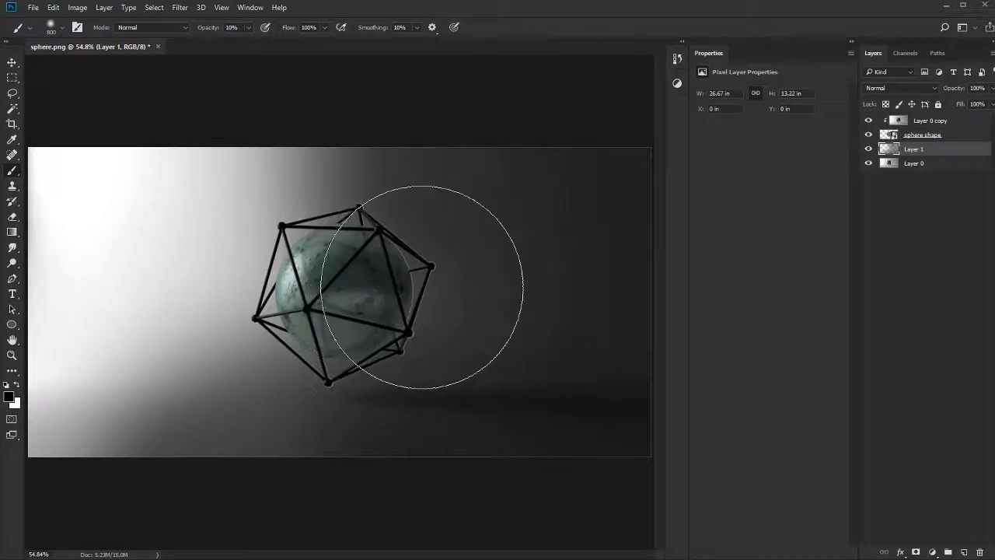
Step: Add an empty clipped layer directly above the sphere shape layer
click(943, 123)
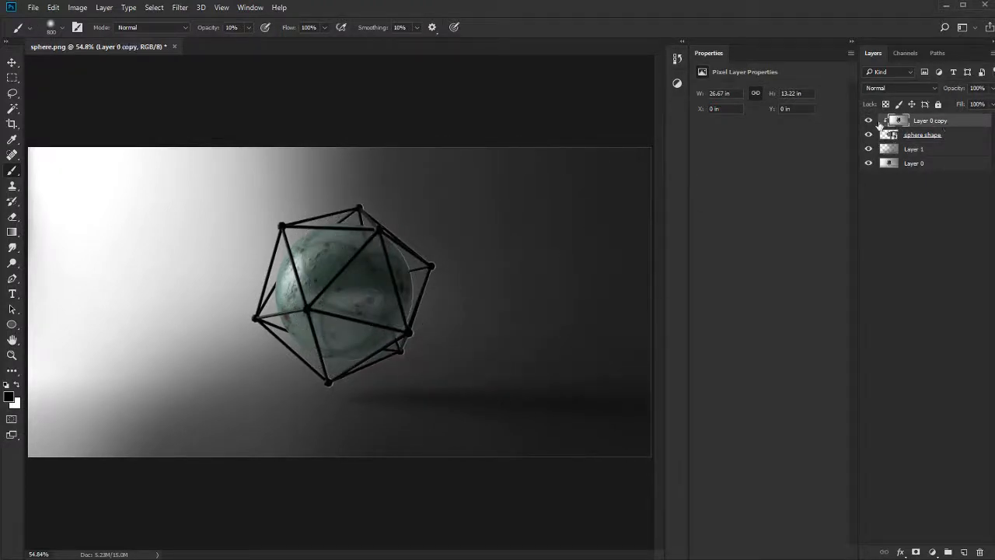
click(966, 136)
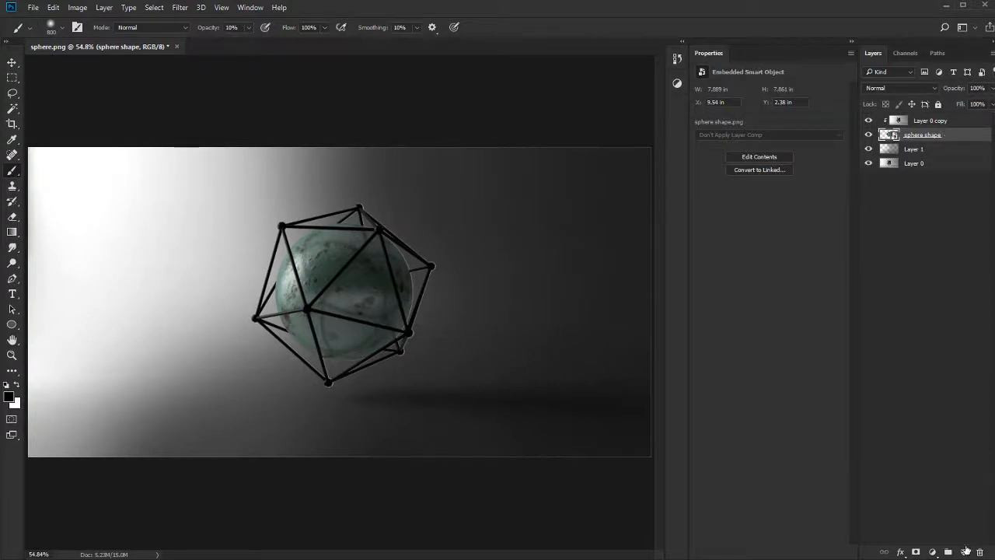
click(964, 551)
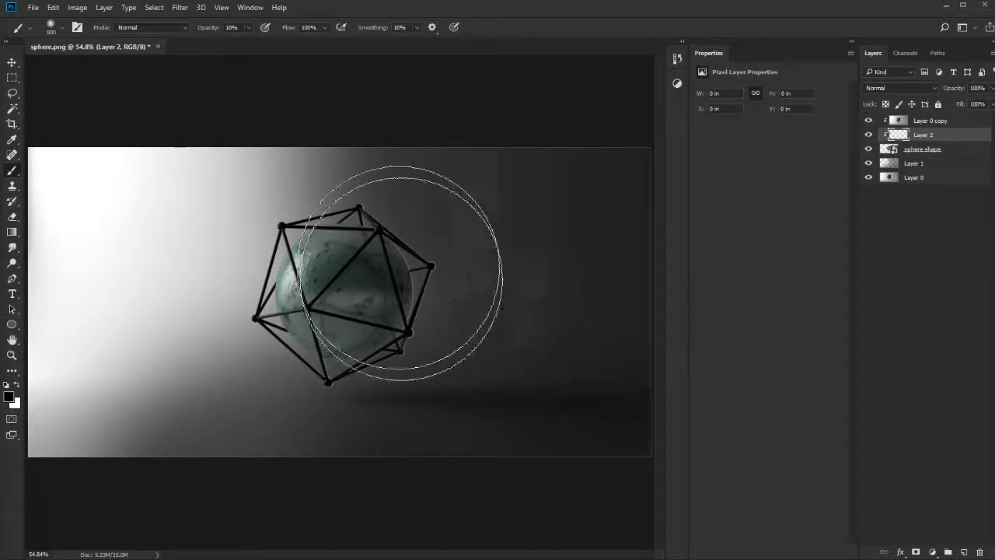
Step: Paint black shading over the sphere's upper-right side on Layer 2, reducing the brush from 700 to 400 px
key(bracketleft)
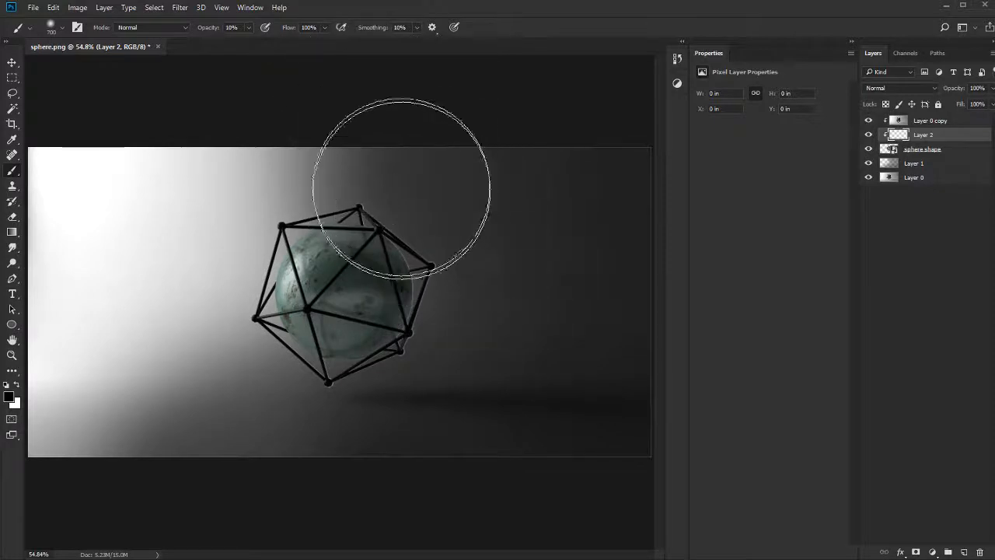
drag(402, 188, 466, 240)
drag(453, 206, 484, 242)
key(bracketleft)
key(bracketleft)
key(bracketleft)
mouse_move(369, 207)
mouse_down()
mouse_move(467, 279)
mouse_move(435, 288)
mouse_move(415, 238)
mouse_move(435, 284)
mouse_up()
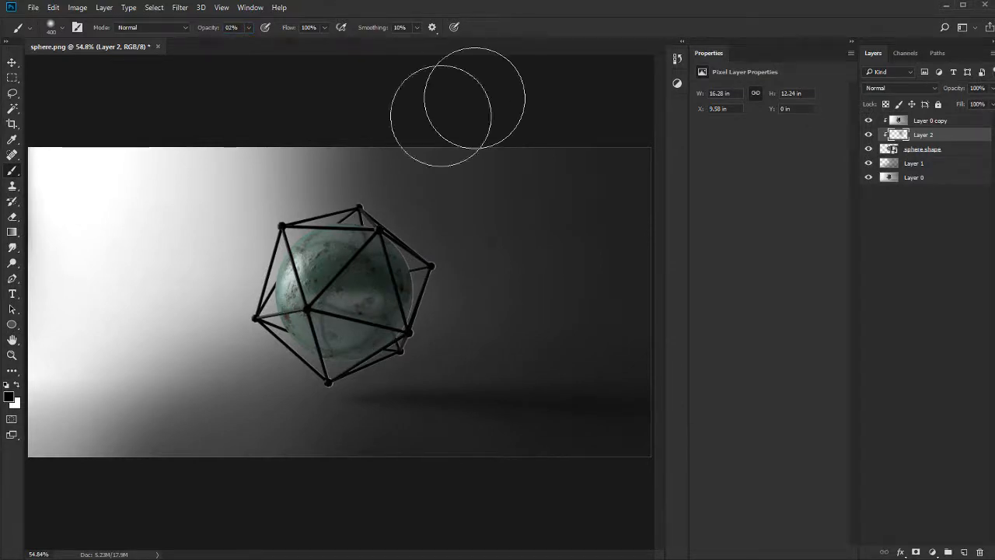
Step: Build up soft shading along the sphere's right side on Layer 2 with a black brush at 2% opacity
key(bracketright)
key(bracketright)
drag(441, 324, 432, 299)
key(bracketleft)
key(bracketleft)
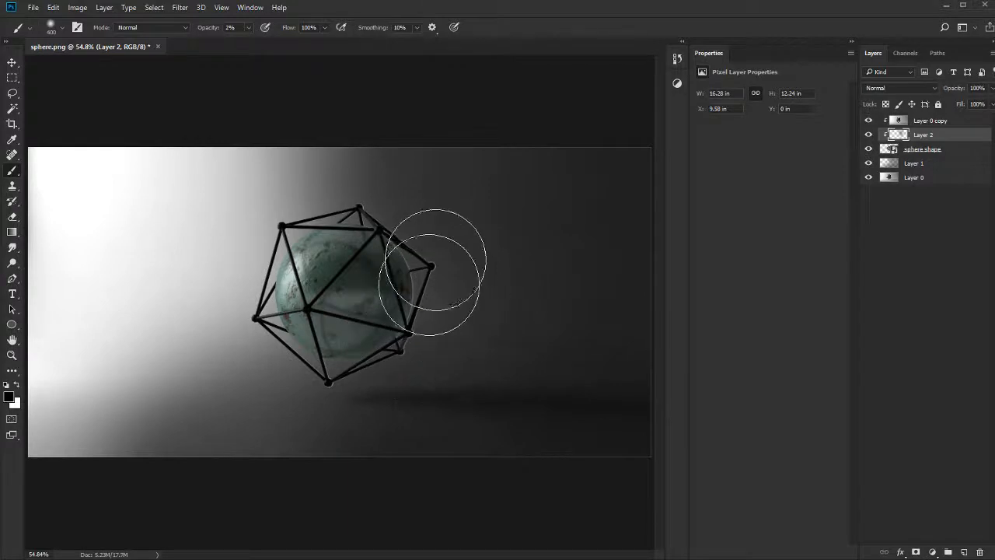
mouse_move(438, 257)
mouse_down()
mouse_move(387, 327)
mouse_move(311, 347)
mouse_move(267, 372)
mouse_move(387, 332)
mouse_move(289, 378)
mouse_move(343, 358)
mouse_move(257, 374)
mouse_move(273, 383)
mouse_move(263, 384)
mouse_move(261, 366)
mouse_move(241, 388)
mouse_move(420, 336)
mouse_move(423, 316)
mouse_move(515, 288)
mouse_up()
key(bracketright)
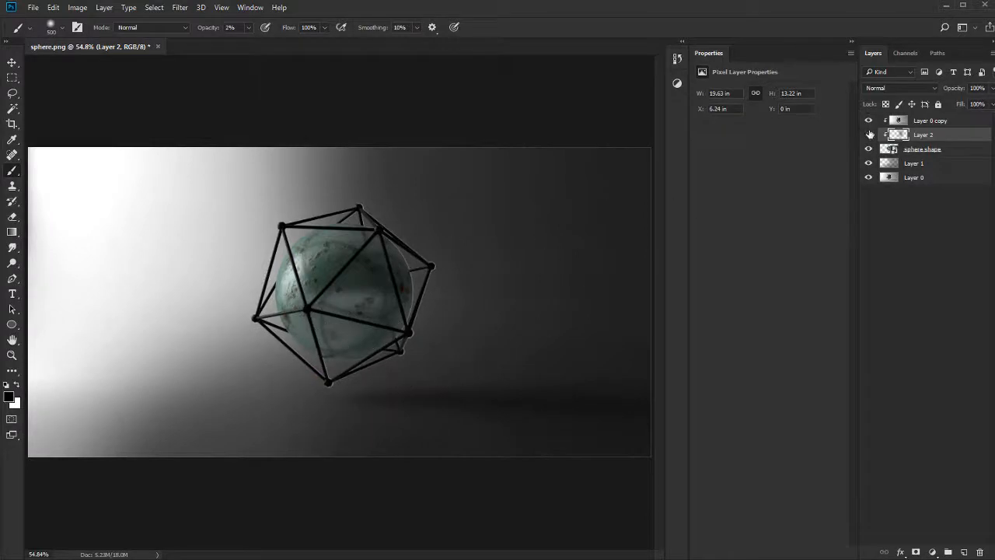
Step: Move Layer 2 above Layer 0 copy within the clipping group and set its opacity to 93%
mouse_move(941, 133)
mouse_down()
mouse_move(947, 116)
mouse_move(876, 101)
mouse_move(931, 101)
mouse_up()
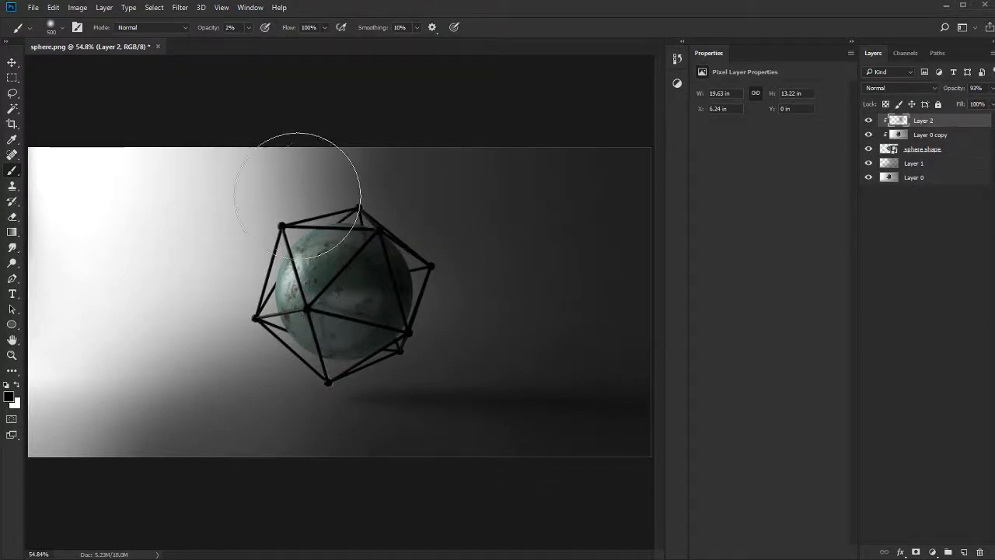
Step: Add an empty layer above Layer 2 and clip it to the sphere shape layer
key(z)
drag(270, 310, 422, 384)
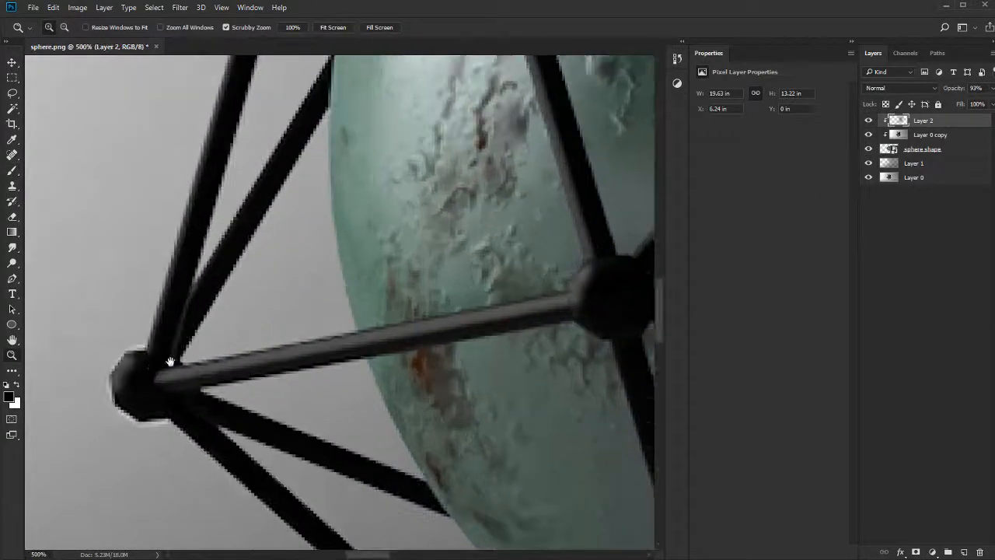
drag(170, 361, 250, 332)
drag(360, 319, 234, 304)
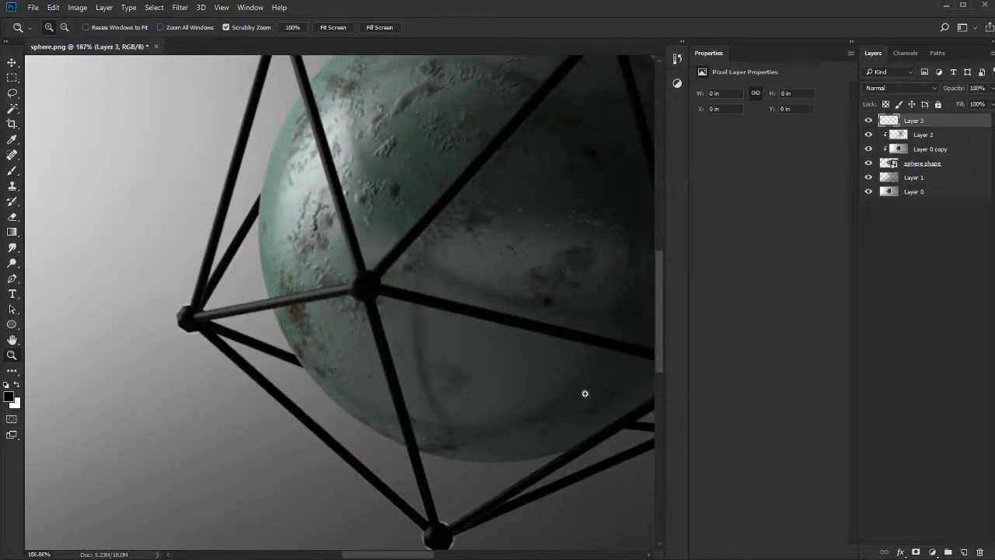
key(b)
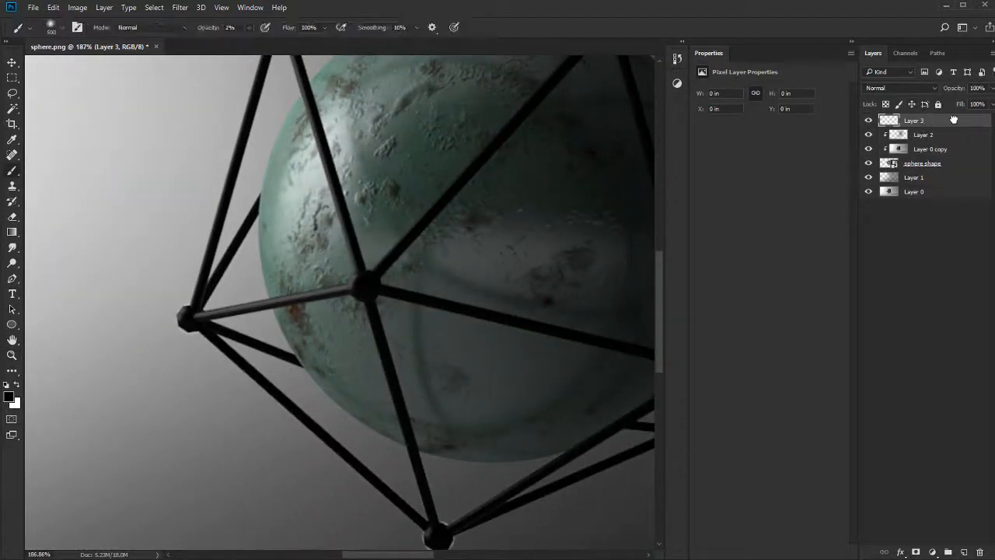
mouse_move(953, 119)
mouse_down()
mouse_move(940, 155)
mouse_move(944, 118)
mouse_up()
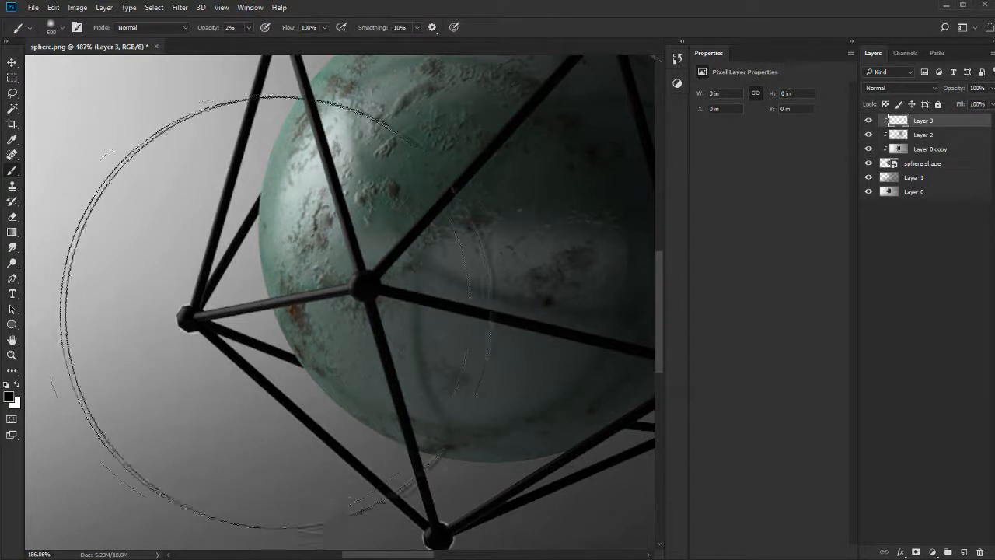
Step: Dab white highlights on the cage's front center and left joints on Layer 3 with a 10 px brush at 100% opacity
mouse_move(373, 253)
mouse_down()
mouse_move(381, 247)
mouse_move(362, 285)
mouse_up()
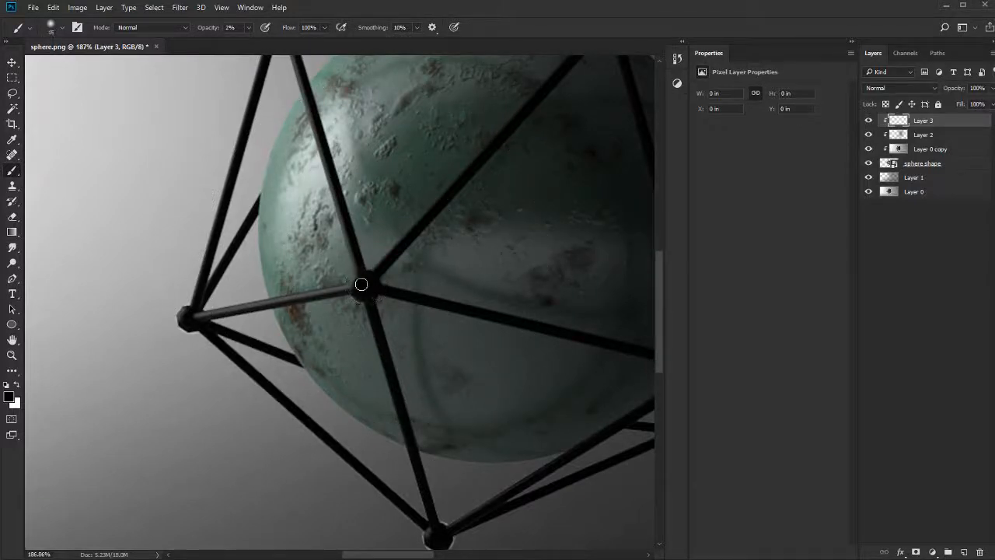
right_click(362, 283)
drag(494, 295, 403, 296)
text(10)
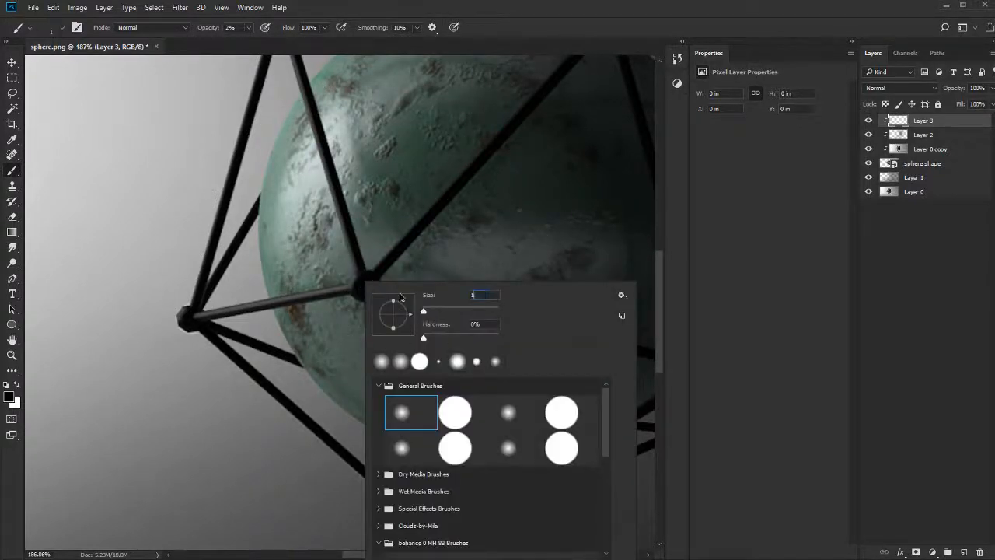
key(Return)
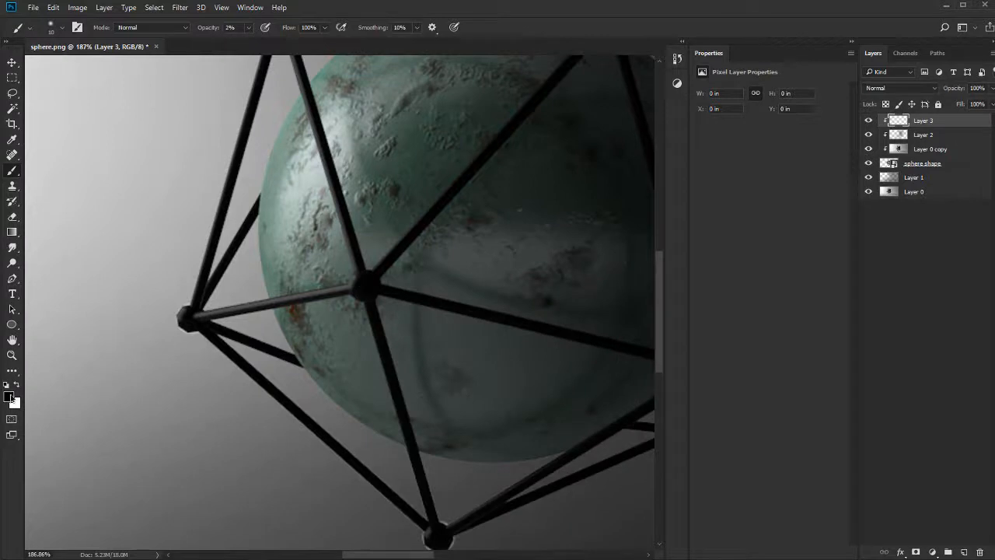
key(x)
click(356, 283)
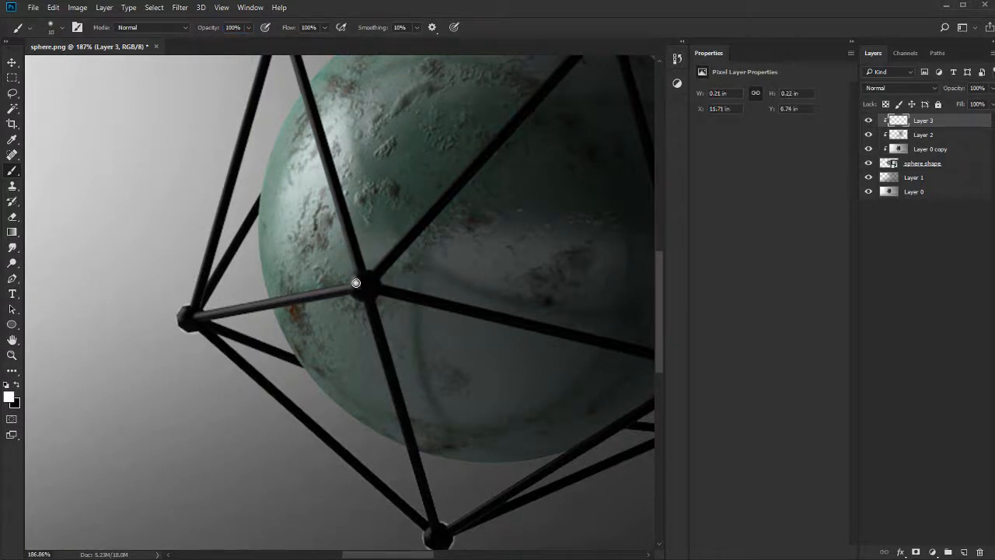
click(180, 317)
Step: Dab white highlights on the cage's upper-left, top, upper-right front and bottom joints on Layer 3
drag(292, 153, 357, 333)
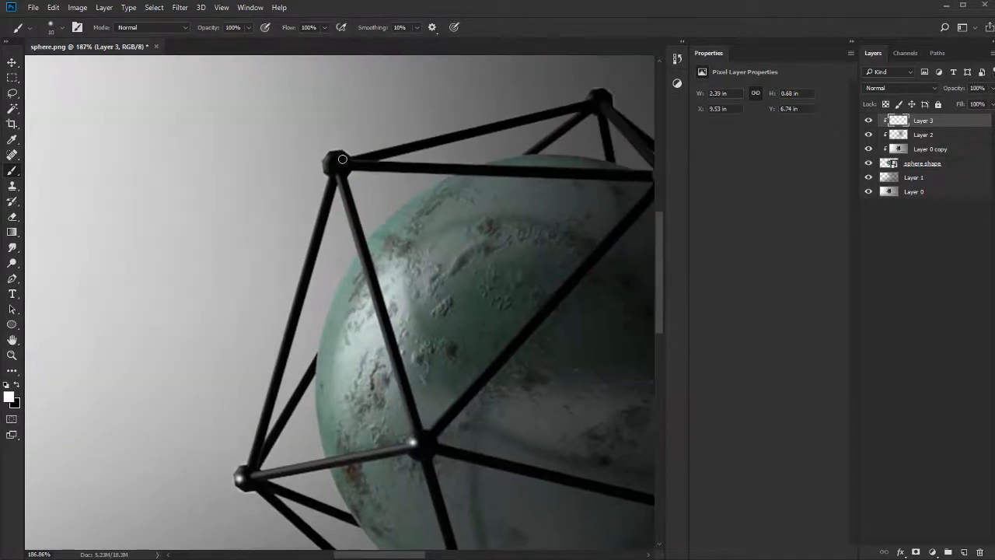
click(330, 161)
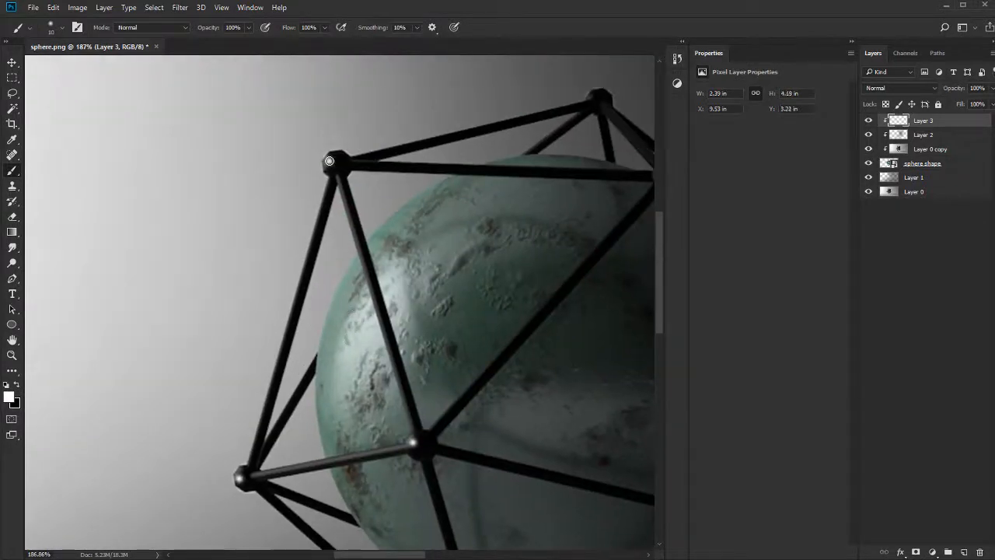
click(595, 95)
drag(544, 138, 272, 125)
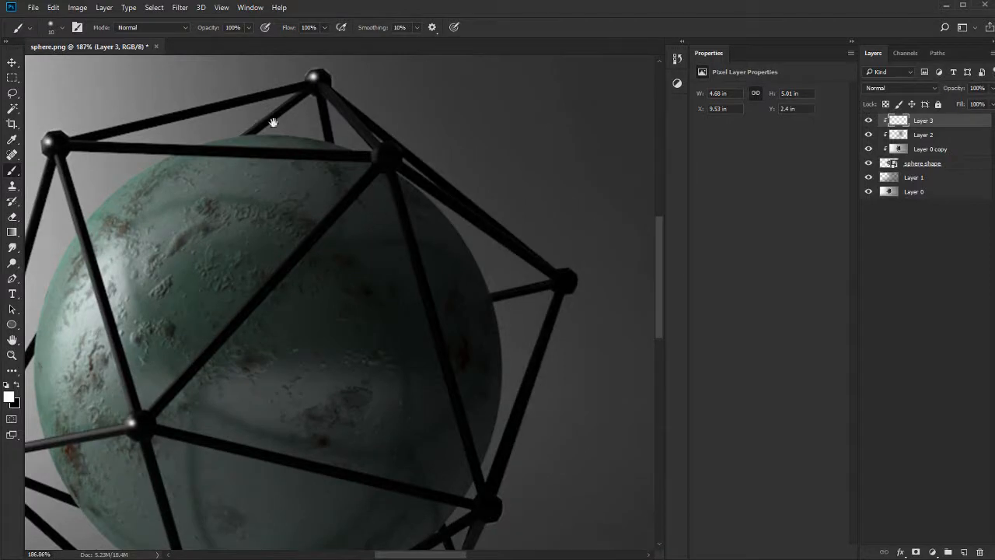
click(378, 151)
drag(317, 398, 395, 126)
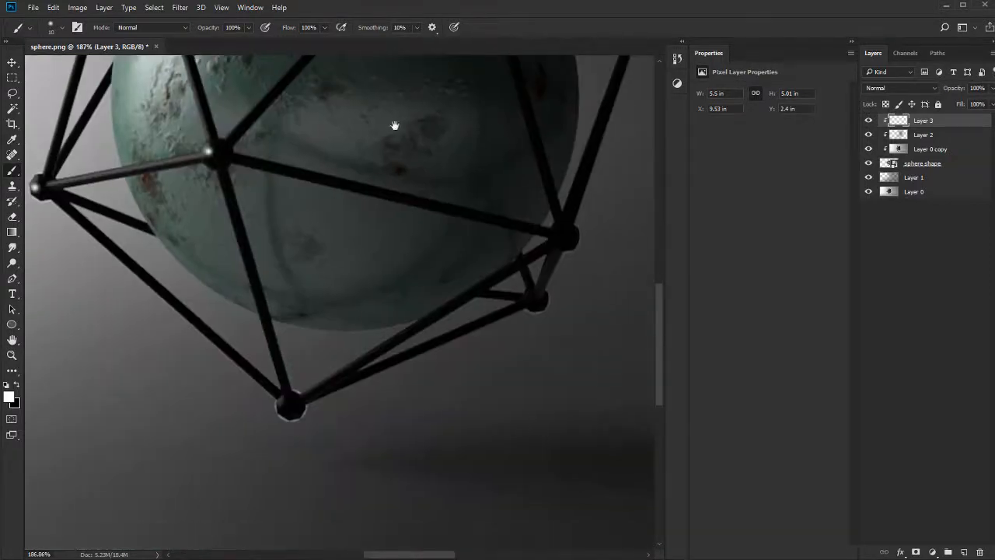
click(285, 405)
key(ctrl+0)
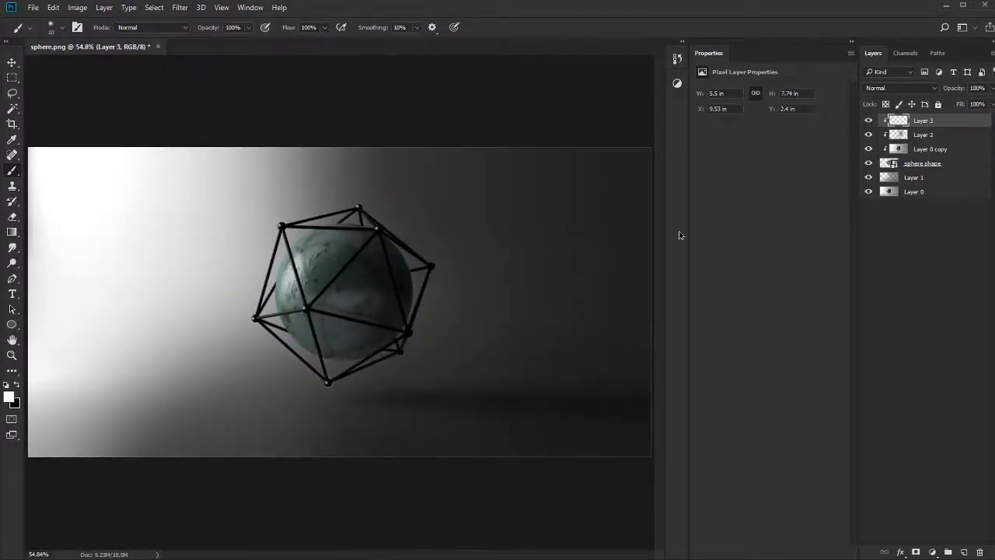
Step: Add an empty layer above Layer 3 and clip it to the sphere shape layer
key(z)
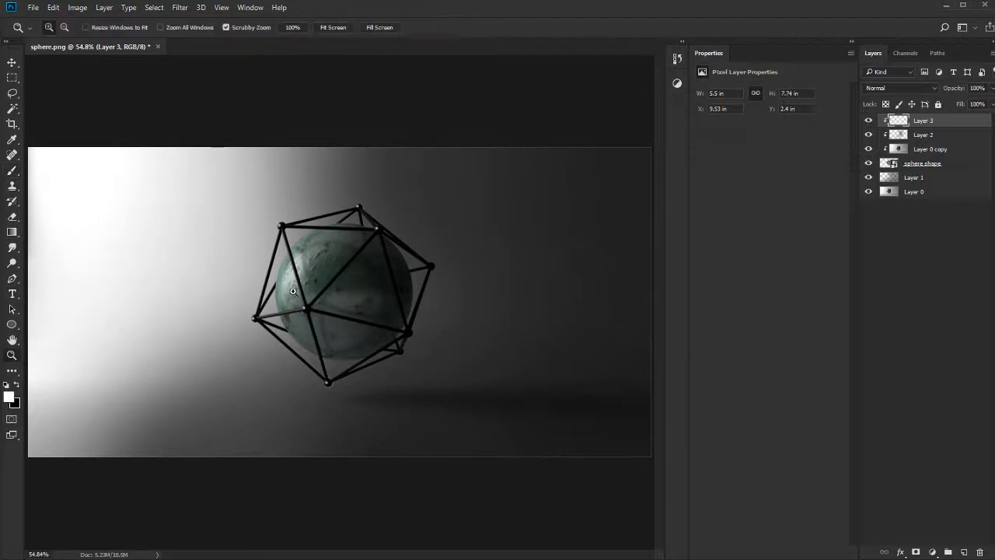
drag(384, 285, 391, 269)
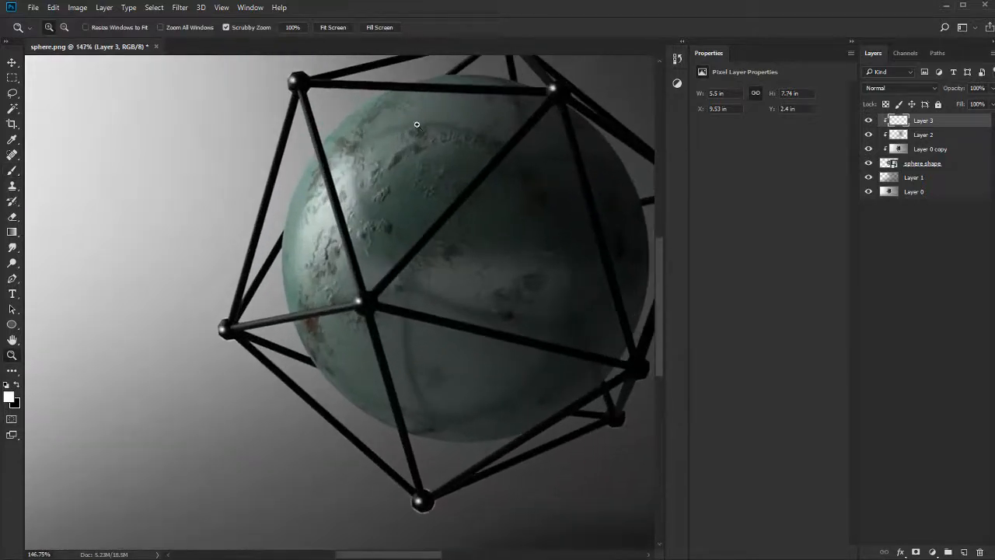
drag(432, 224, 395, 240)
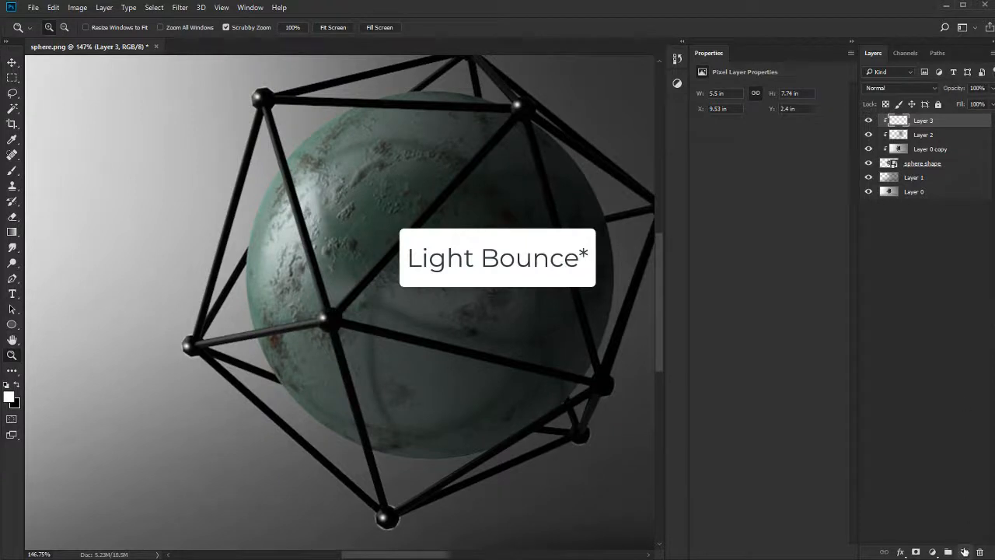
click(964, 551)
right_click(949, 122)
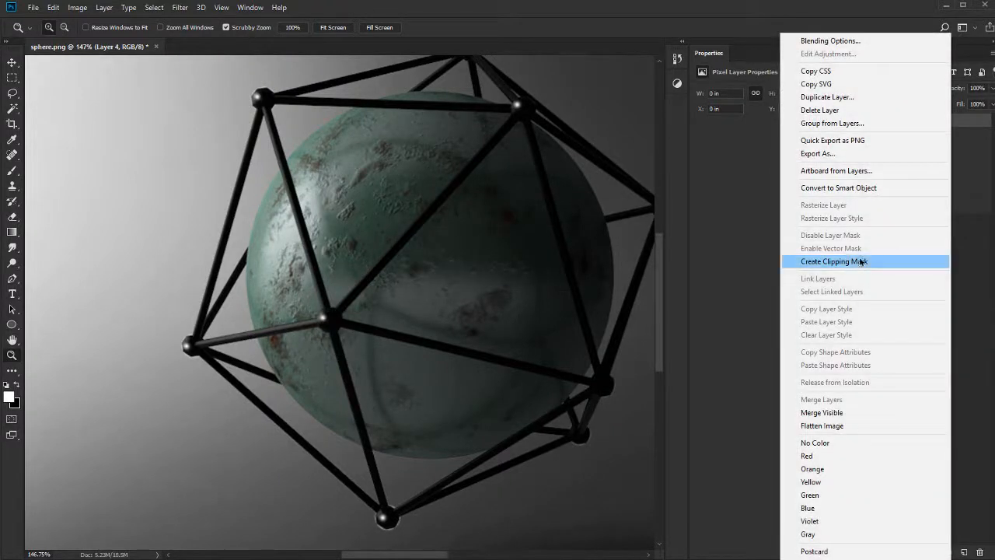
click(865, 263)
Step: Paint white bounce light over the sphere and cage bars on Layer 4 at 15% brush opacity, and set the layer's opacity to 42%
key(b)
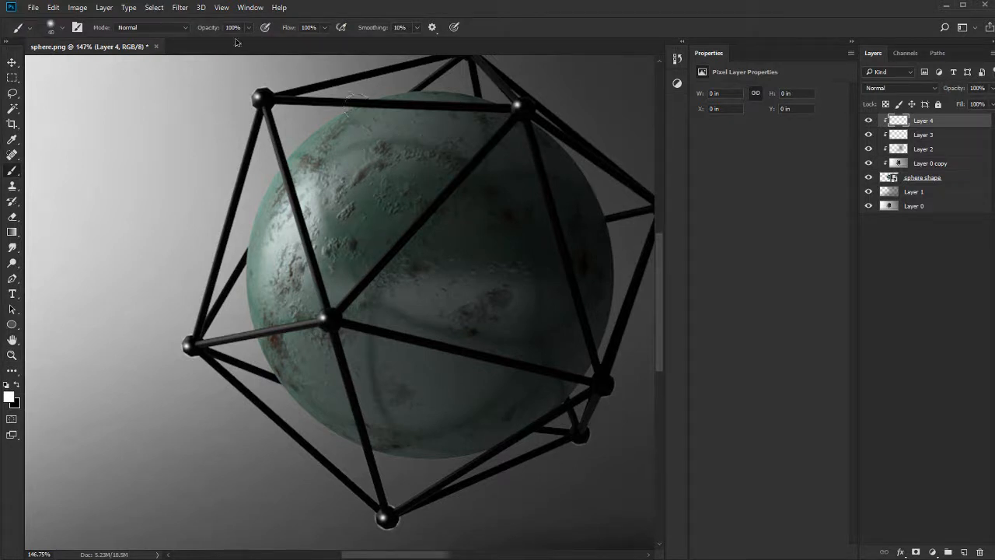
click(207, 31)
text(15)
mouse_move(380, 150)
mouse_down()
mouse_move(397, 128)
mouse_move(367, 142)
mouse_move(317, 198)
mouse_move(346, 144)
mouse_move(327, 155)
mouse_move(370, 137)
mouse_move(318, 159)
mouse_move(408, 140)
mouse_move(362, 181)
mouse_move(388, 148)
mouse_move(345, 175)
mouse_move(377, 137)
mouse_move(323, 158)
mouse_move(267, 243)
mouse_move(278, 220)
mouse_move(265, 292)
mouse_move(270, 247)
mouse_move(296, 365)
mouse_move(295, 354)
mouse_move(320, 400)
mouse_move(293, 352)
mouse_move(326, 395)
mouse_move(301, 363)
mouse_move(310, 373)
mouse_move(337, 264)
mouse_move(447, 136)
mouse_move(376, 233)
mouse_move(342, 144)
mouse_up()
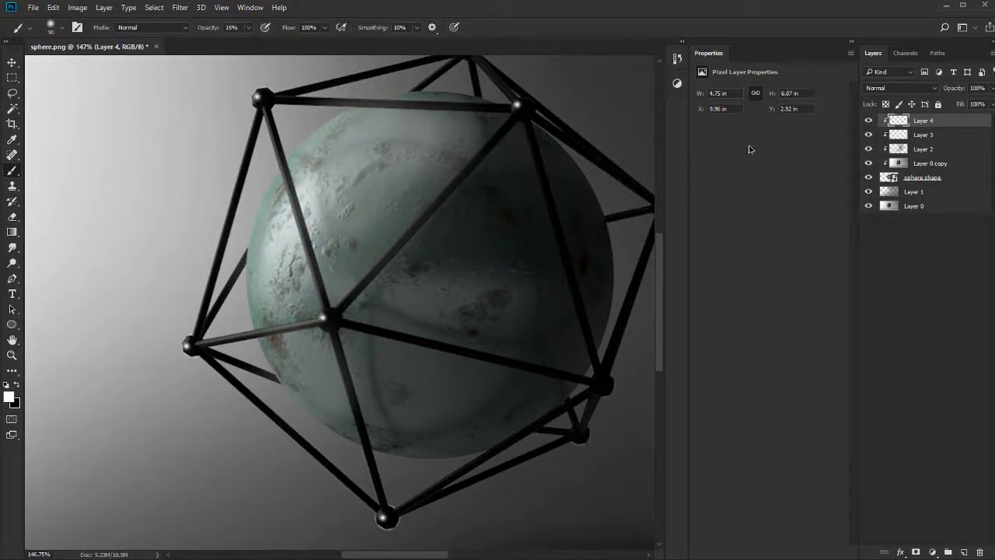
key(ctrl+0)
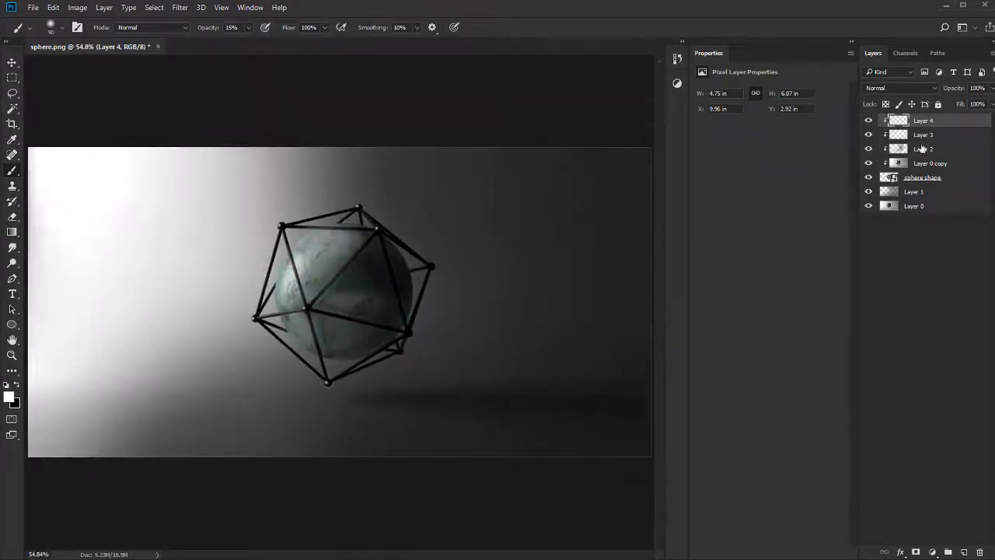
drag(956, 90, 924, 85)
key(Return)
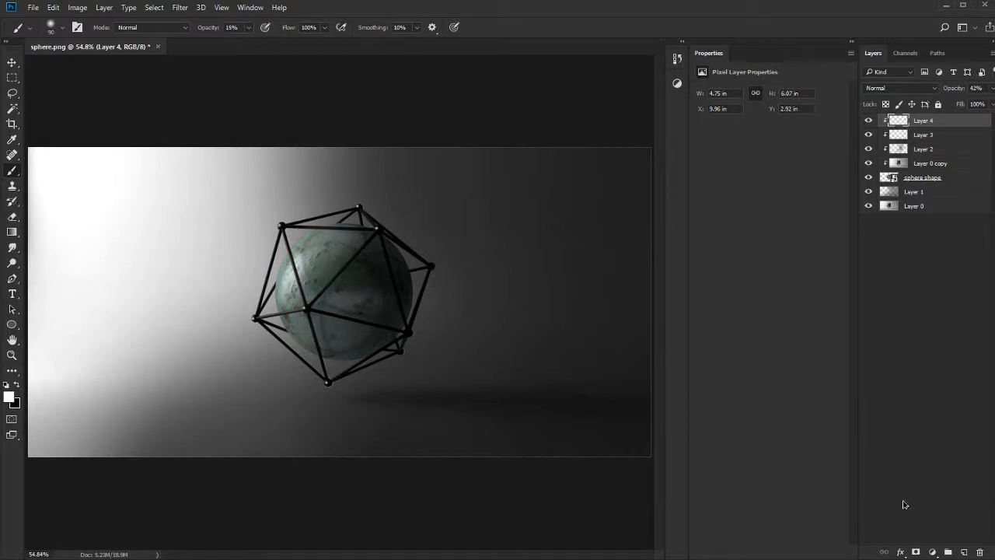
Step: Add a Hue/Saturation adjustment layer above Layer 4 and set its saturation to -20
click(932, 551)
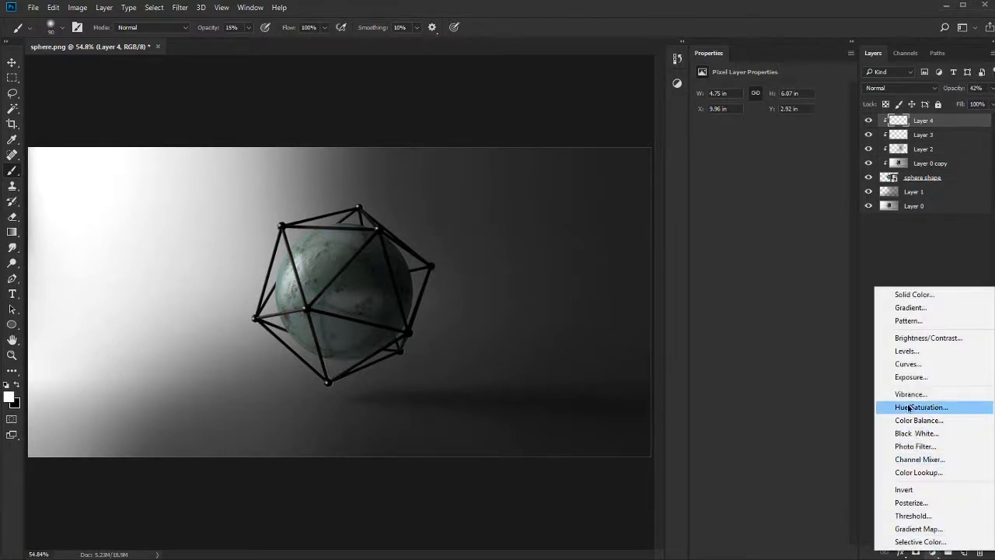
click(936, 408)
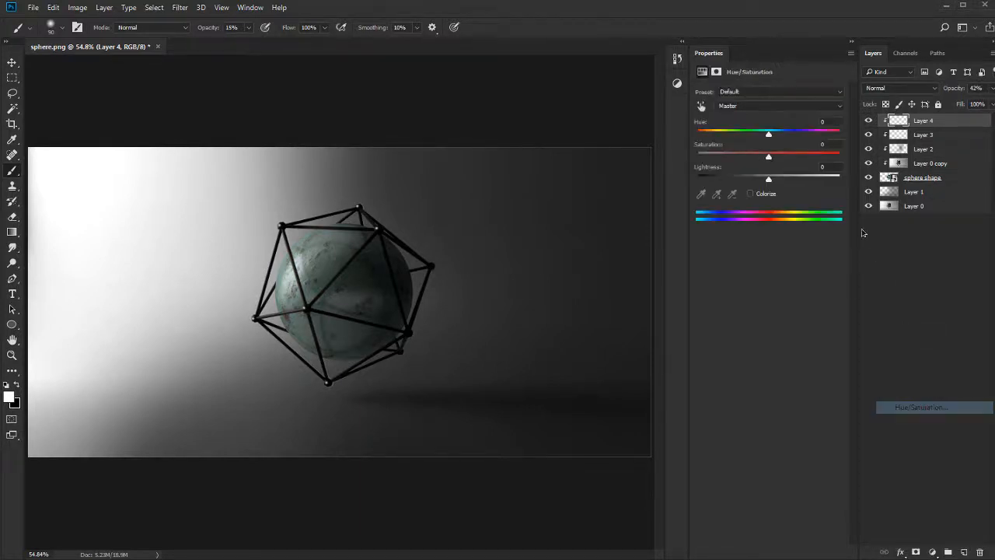
click(839, 142)
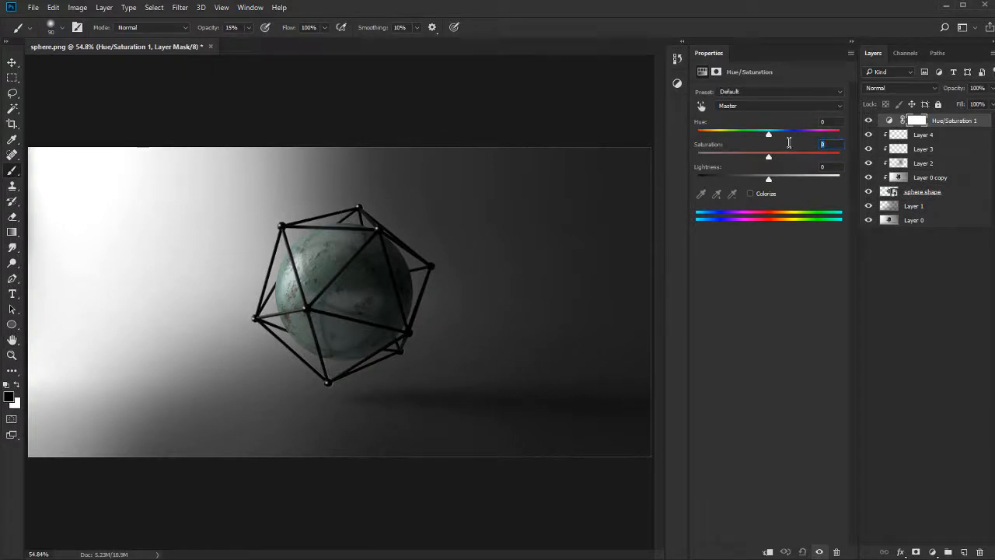
text(-20)
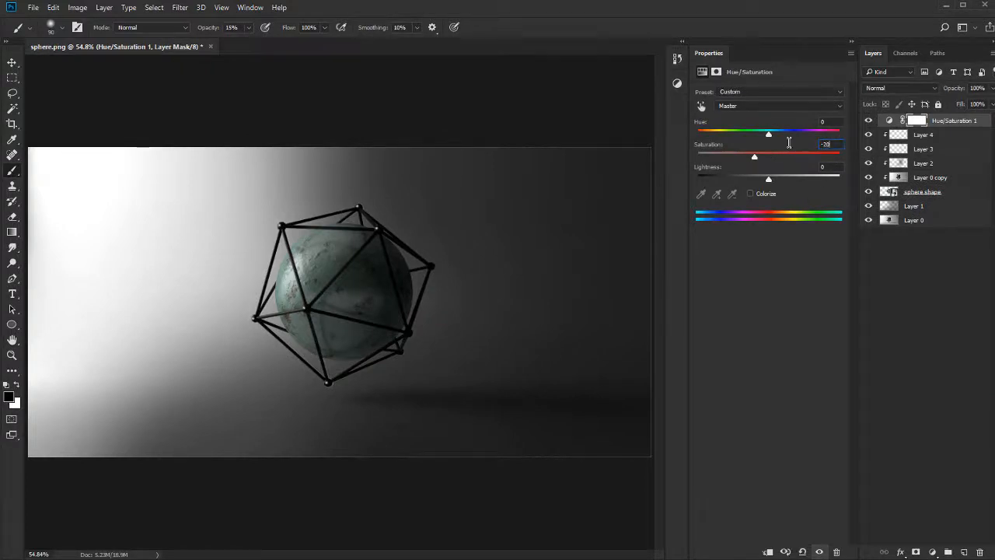
Step: Add a Selective Color adjustment layer at the top of the stack and set the cyan of its Neutrals to +8%
click(933, 552)
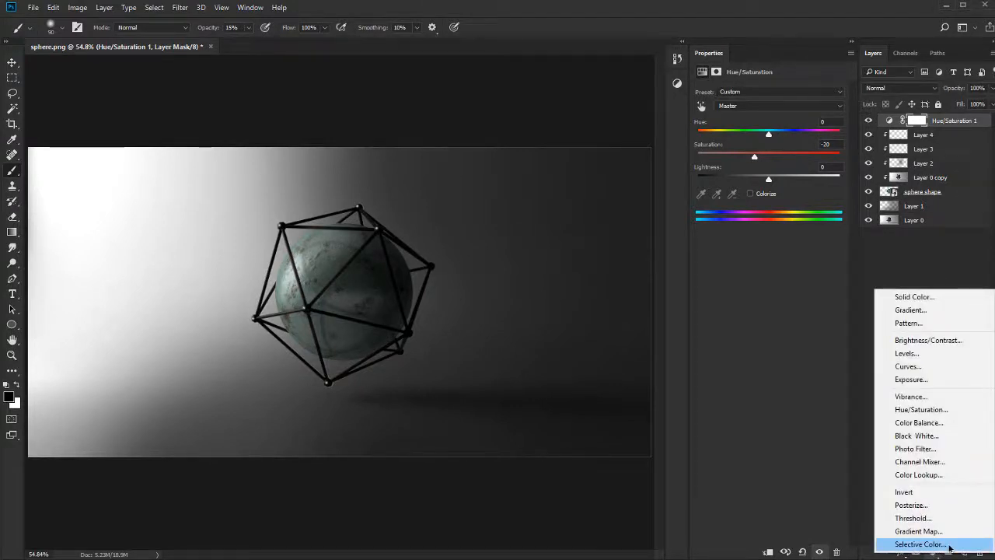
click(921, 544)
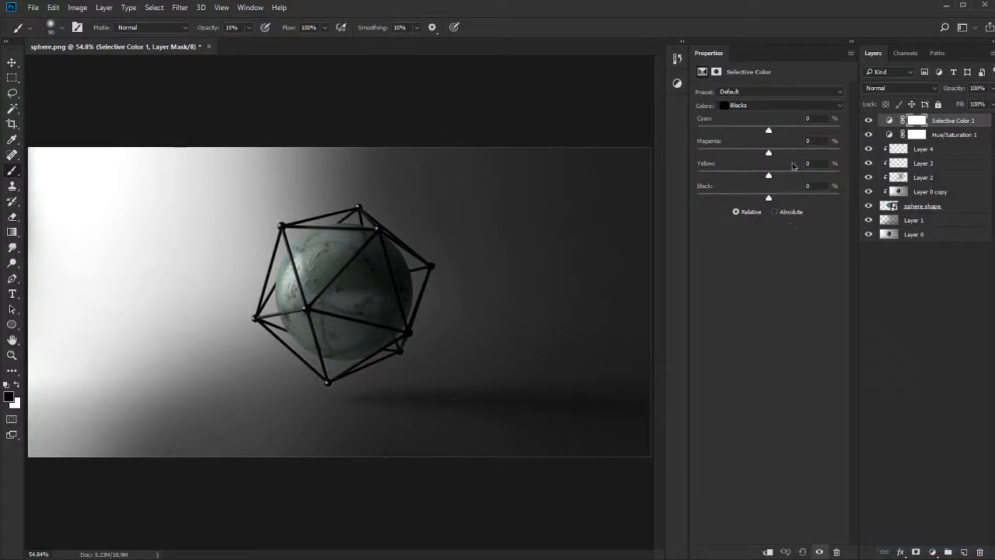
click(752, 107)
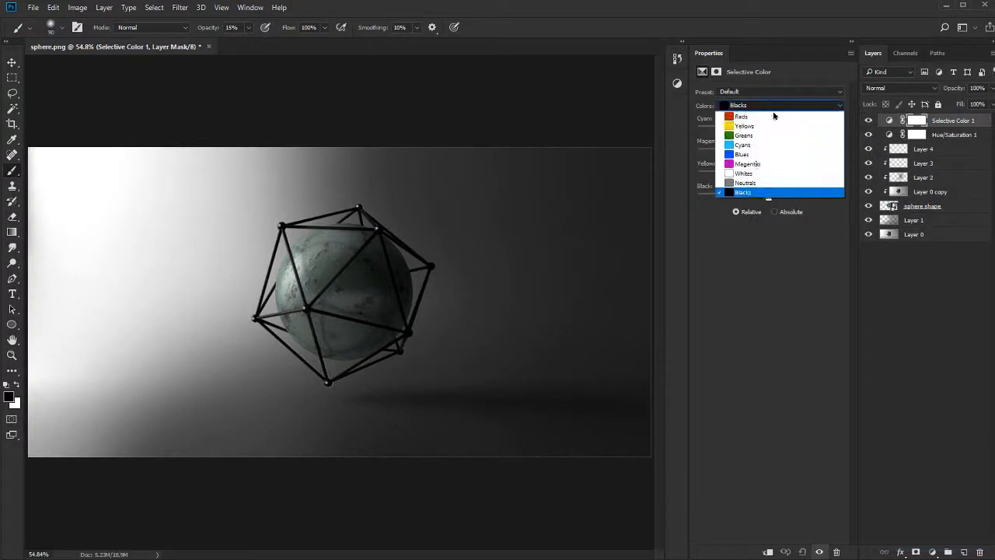
click(765, 184)
drag(769, 134, 773, 135)
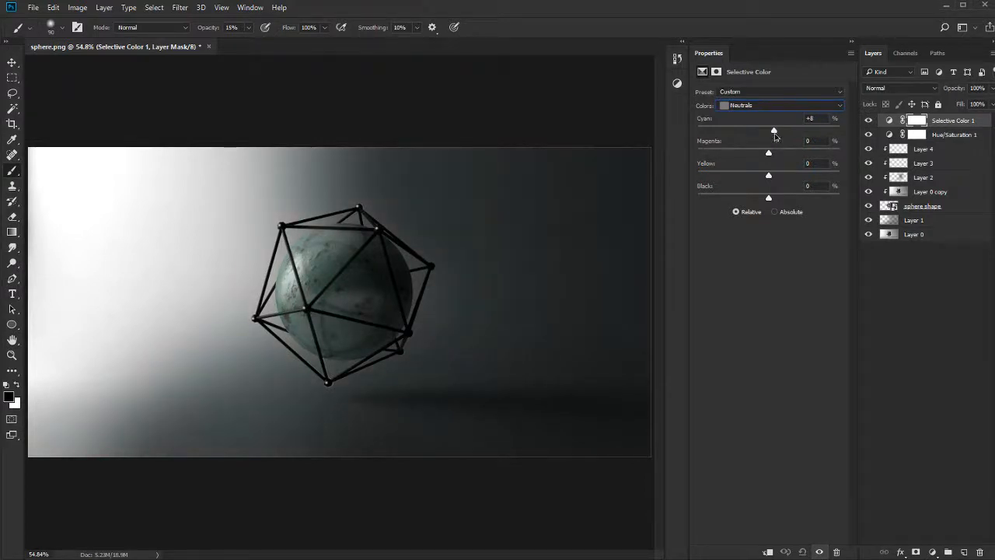
Step: Slightly lower the yellow of the Neutrals in the Selective Color adjustment and set the yellow of the Blacks to -4%
drag(769, 177, 767, 177)
scroll(774, 105, down, 1)
drag(769, 131, 771, 133)
drag(768, 176, 765, 176)
drag(769, 130, 769, 135)
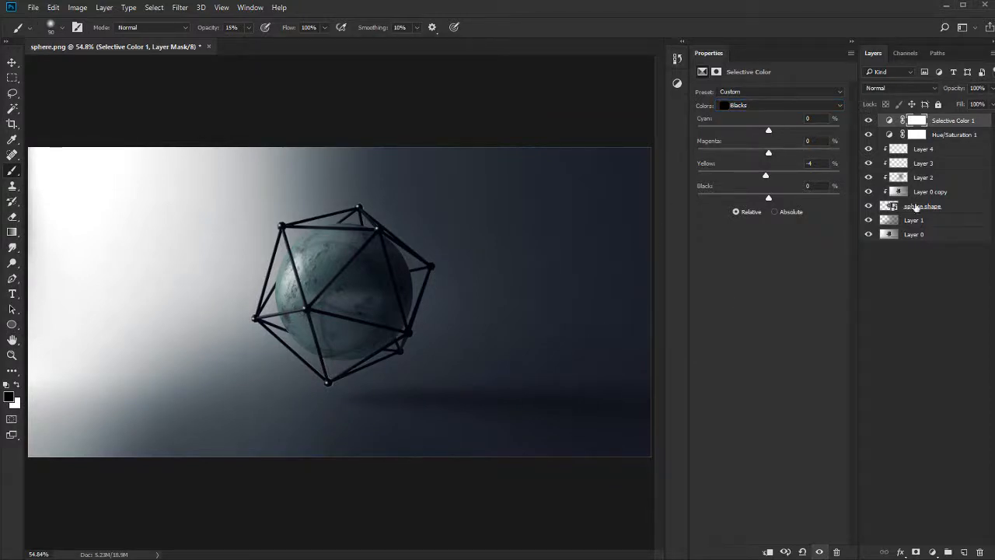
Step: Check Layer 1's effect by hiding and showing it, and add a layer mask to it
click(868, 221)
click(867, 221)
click(889, 221)
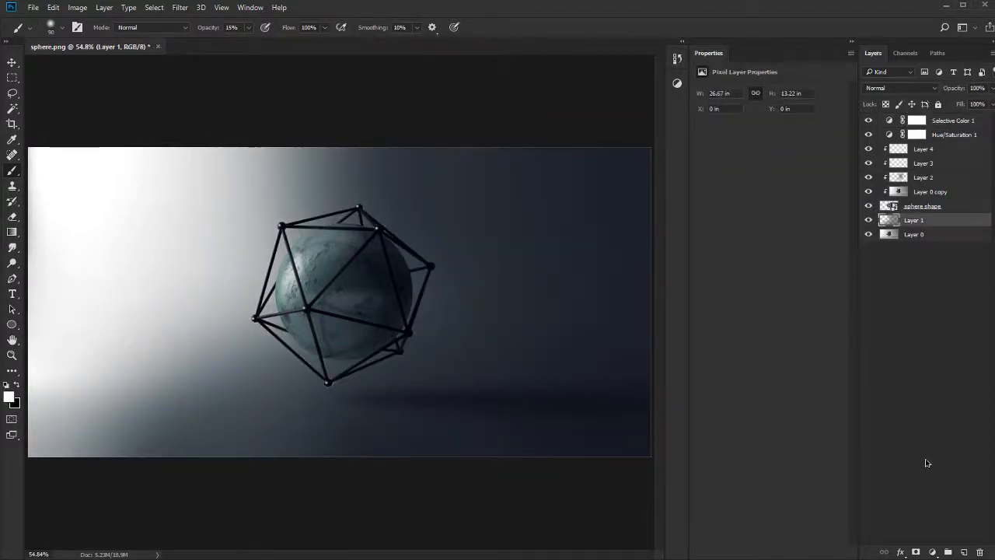
click(916, 552)
Step: Paint on Layer 1's mask over the background left of the sphere to soften the shadow, with a 400 to 600 px brush at 15% opacity
key(bracketright)
key(bracketright)
key(bracketright)
key(bracketright)
key(bracketright)
key(bracketright)
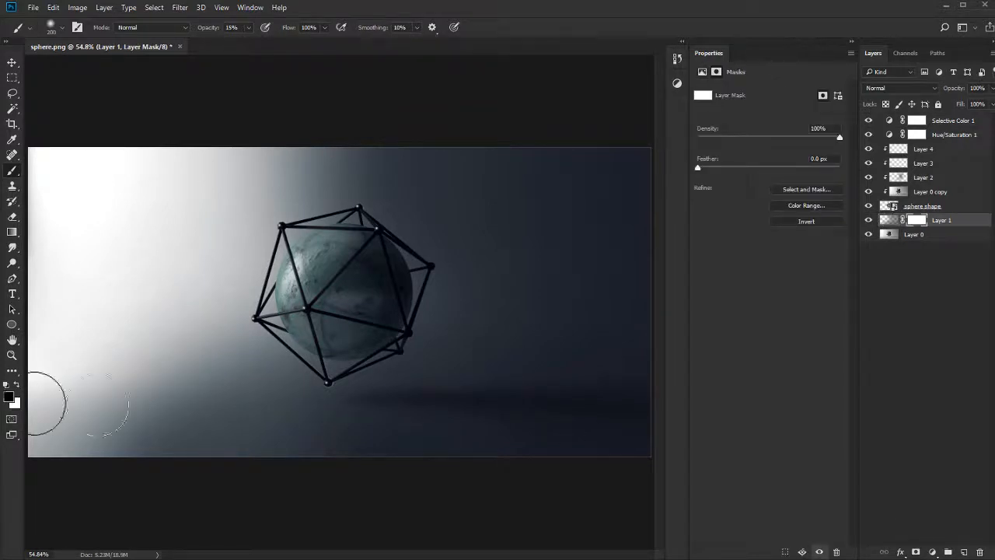
key(bracketright)
key(bracketright)
key(bracketright)
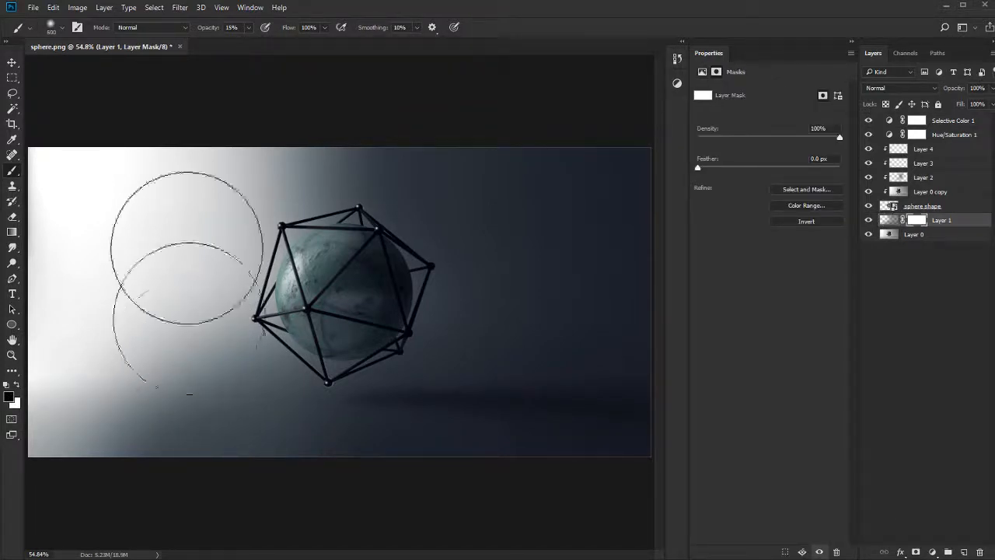
key(bracketleft)
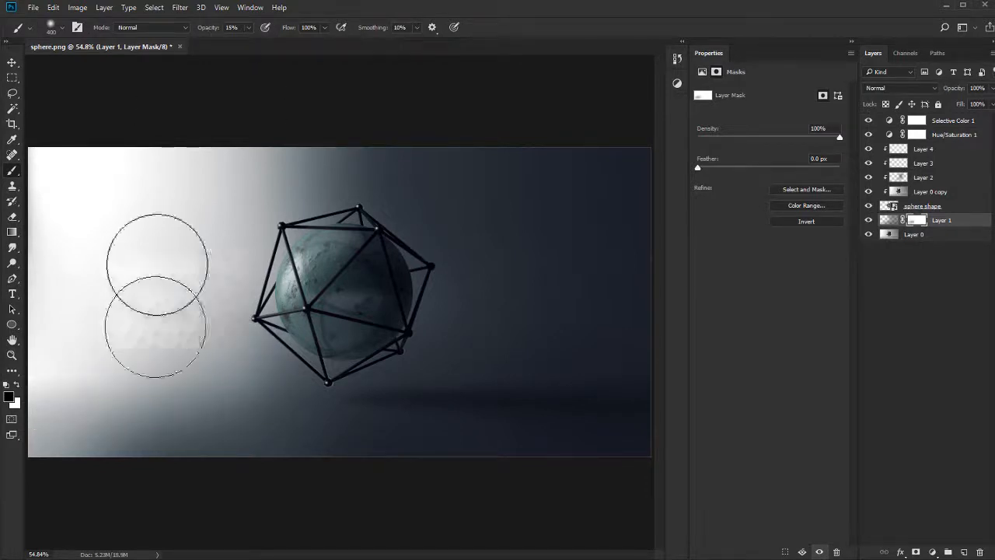
key(bracketright)
key(bracketright)
key(x)
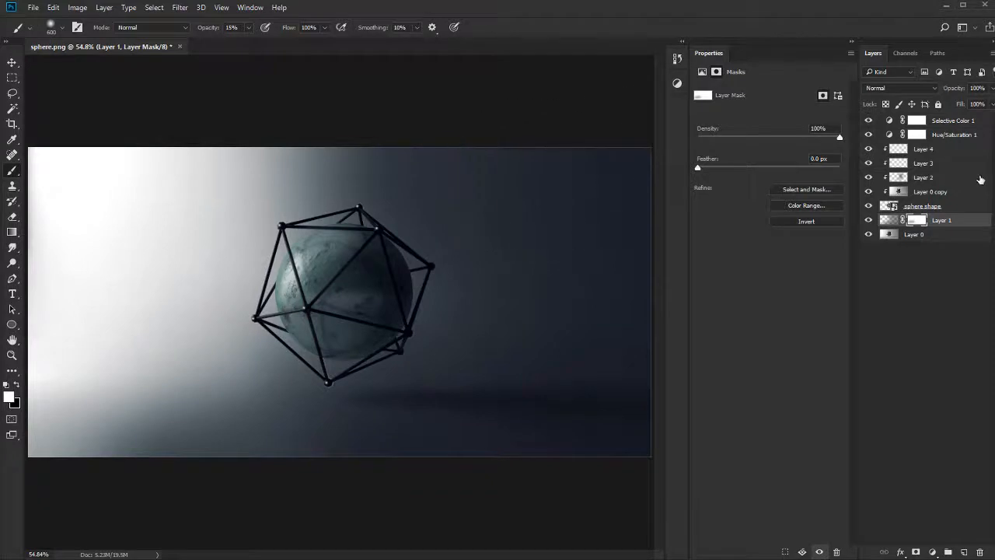
Step: Add an empty layer above the Selective Color adjustment layer
click(959, 126)
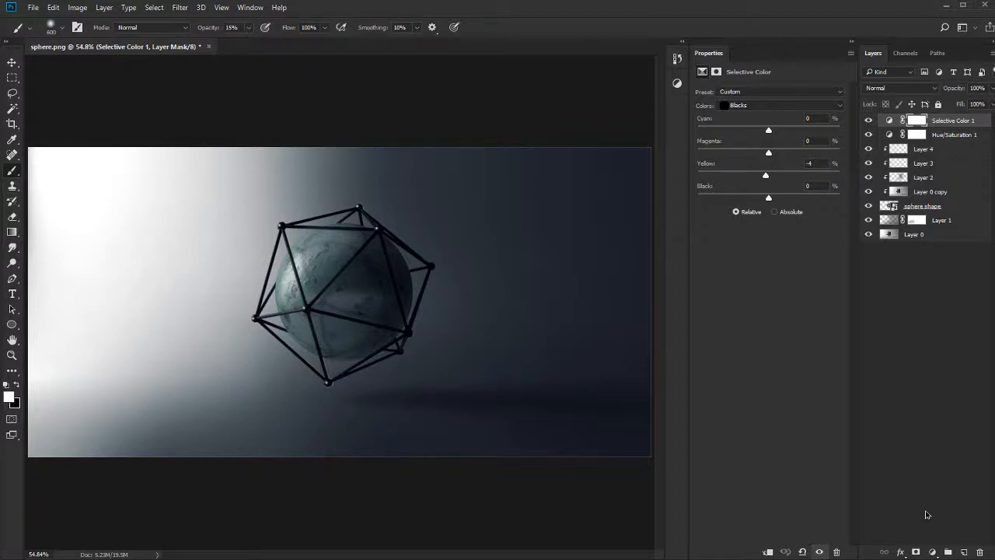
click(963, 221)
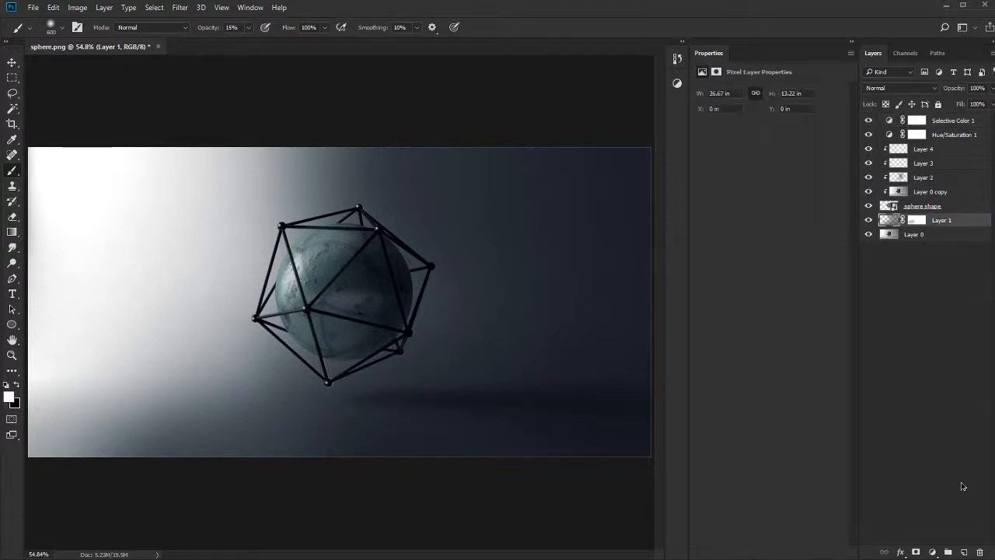
click(956, 121)
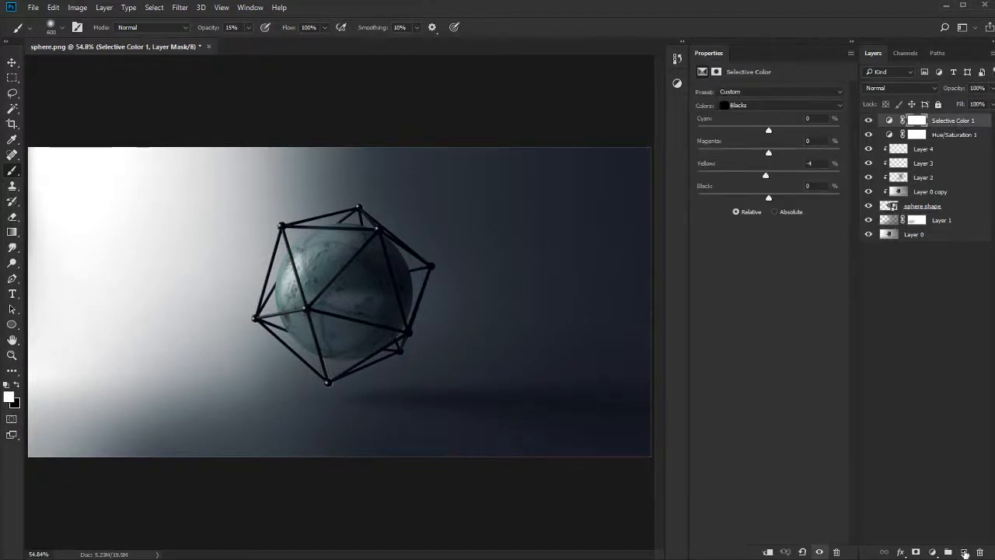
click(965, 552)
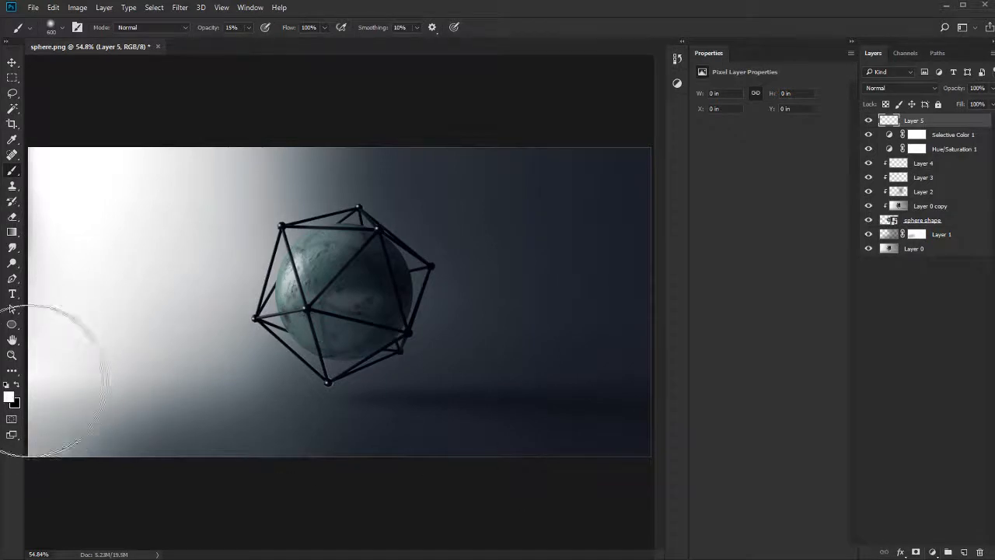
Step: Add a black-to-transparent Gradient Fill layer as a vignette, with Radial style, Reverse enabled and an enlarged scale
key(x)
click(934, 552)
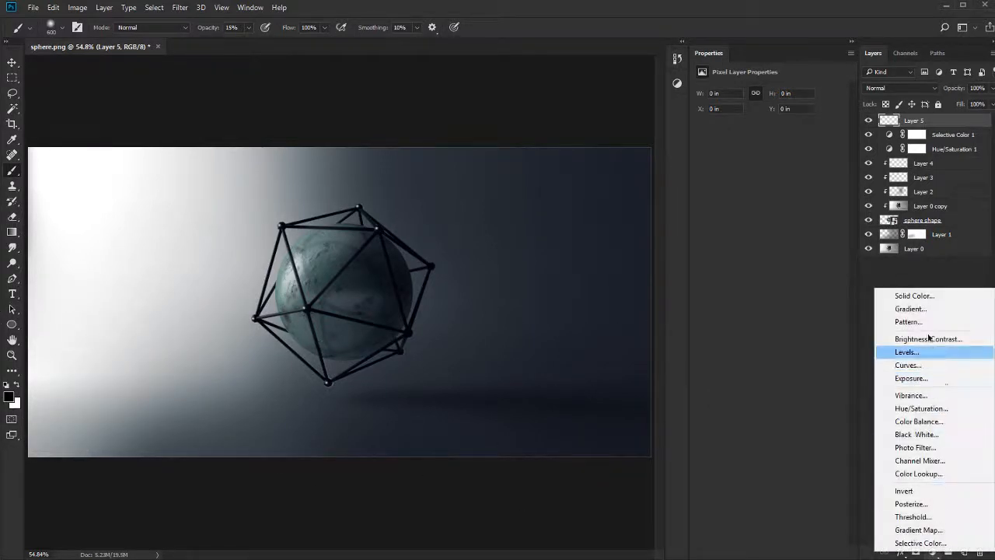
click(901, 309)
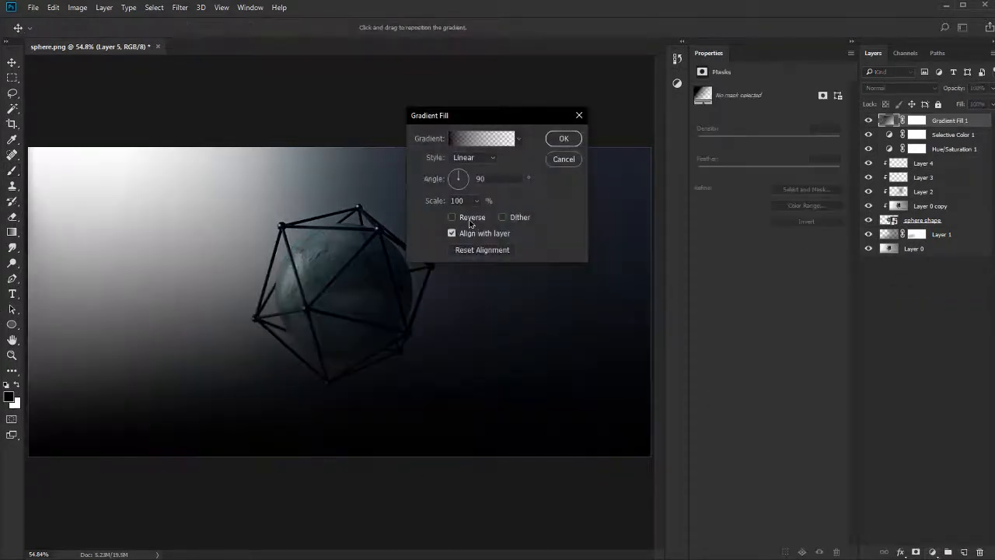
click(451, 217)
click(473, 158)
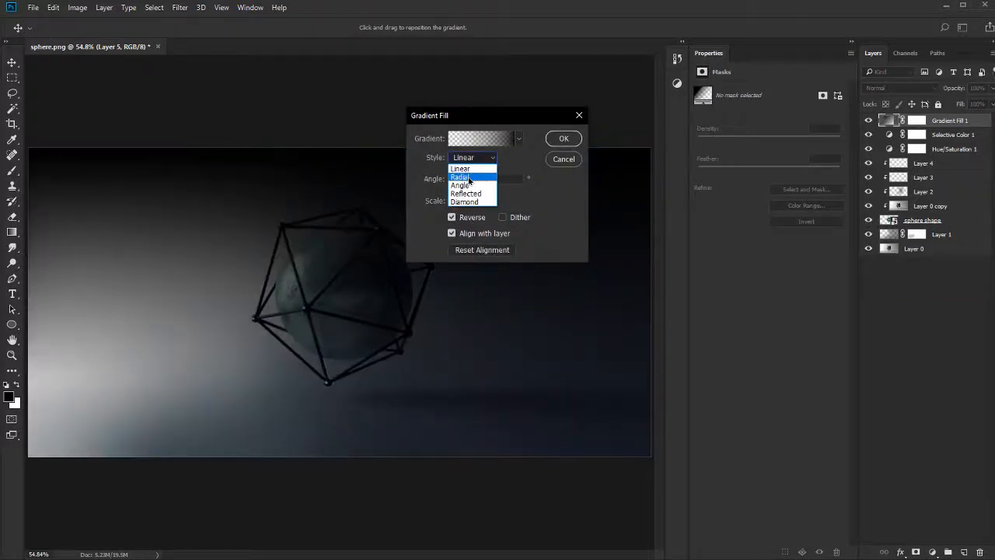
click(471, 178)
click(477, 201)
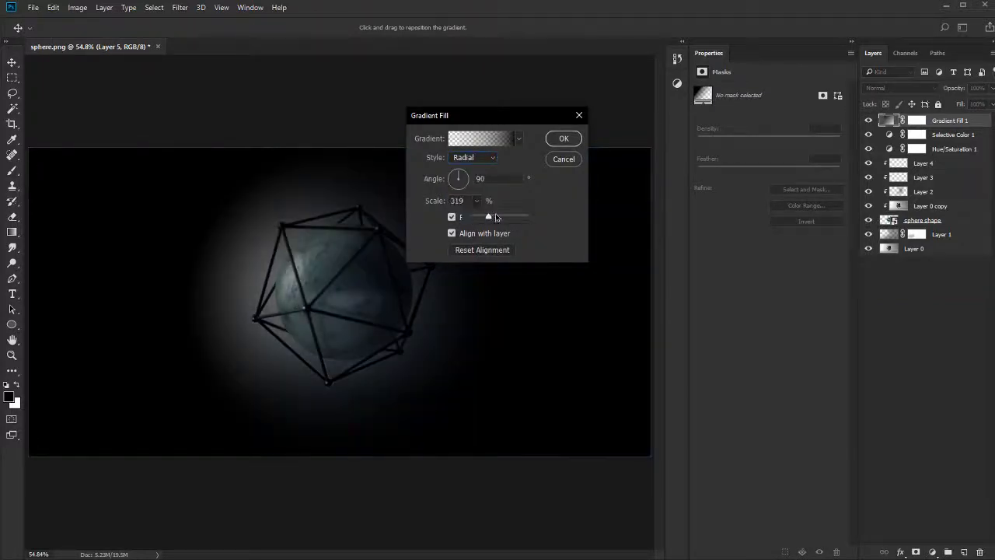
drag(495, 217, 492, 218)
click(563, 139)
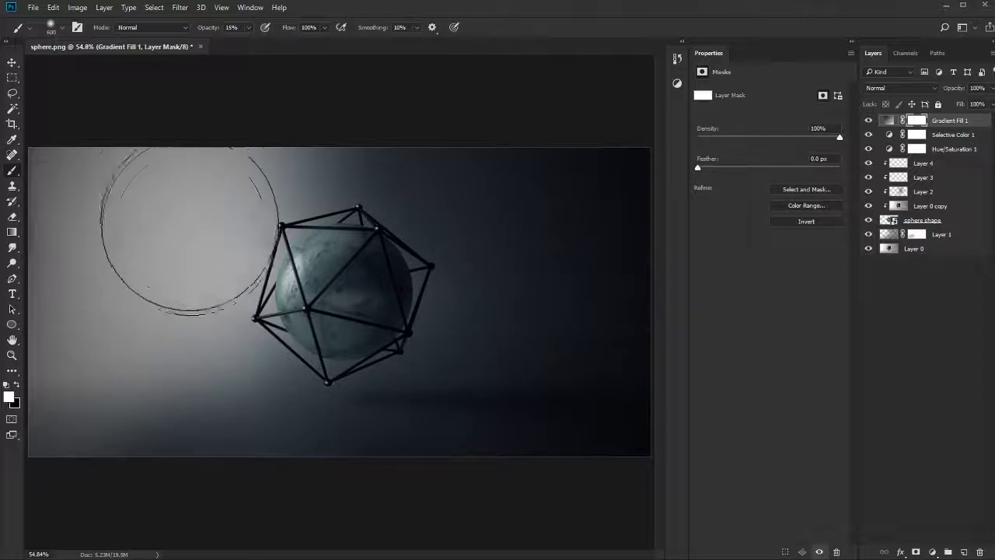
Step: Paint black on the Gradient Fill mask over the background left of the sphere with a 900 to 1200 px brush, and set the layer's opacity to 73%
key(x)
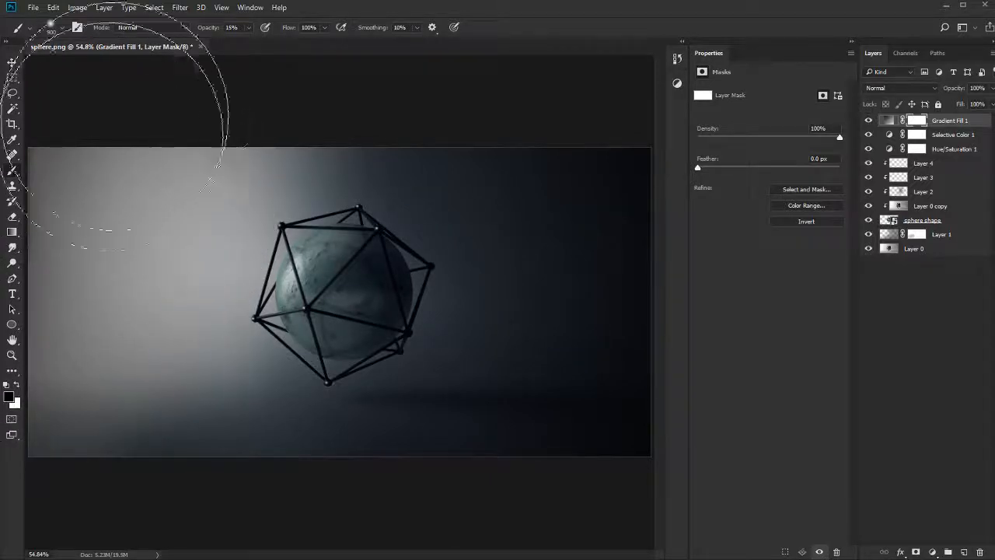
mouse_move(209, 29)
mouse_down()
mouse_move(222, 28)
mouse_move(209, 29)
mouse_up()
mouse_move(163, 168)
mouse_down()
mouse_move(67, 361)
mouse_move(140, 310)
mouse_up()
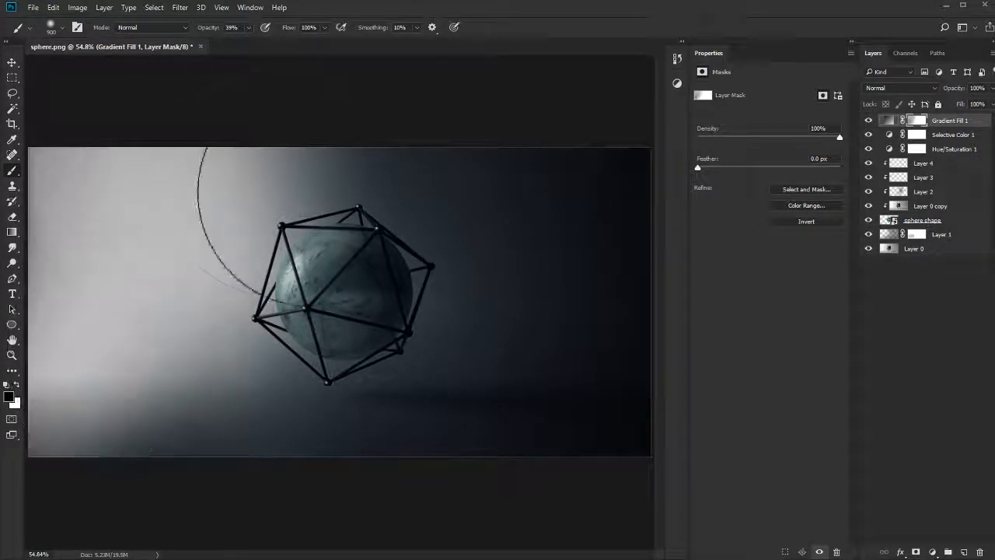
key(bracketright)
key(bracketright)
key(bracketright)
drag(68, 180, 38, 172)
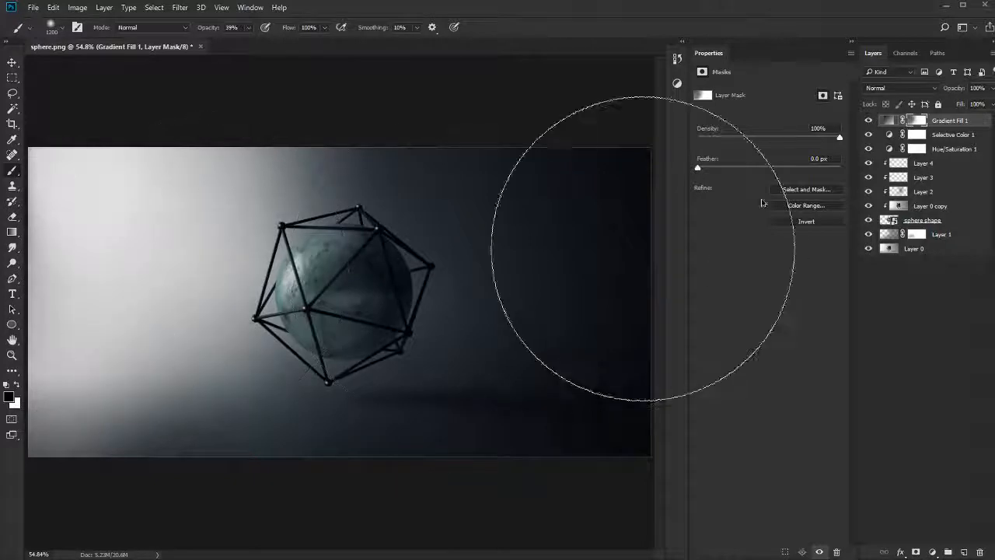
mouse_move(953, 89)
mouse_down()
mouse_move(893, 101)
mouse_move(937, 100)
mouse_up()
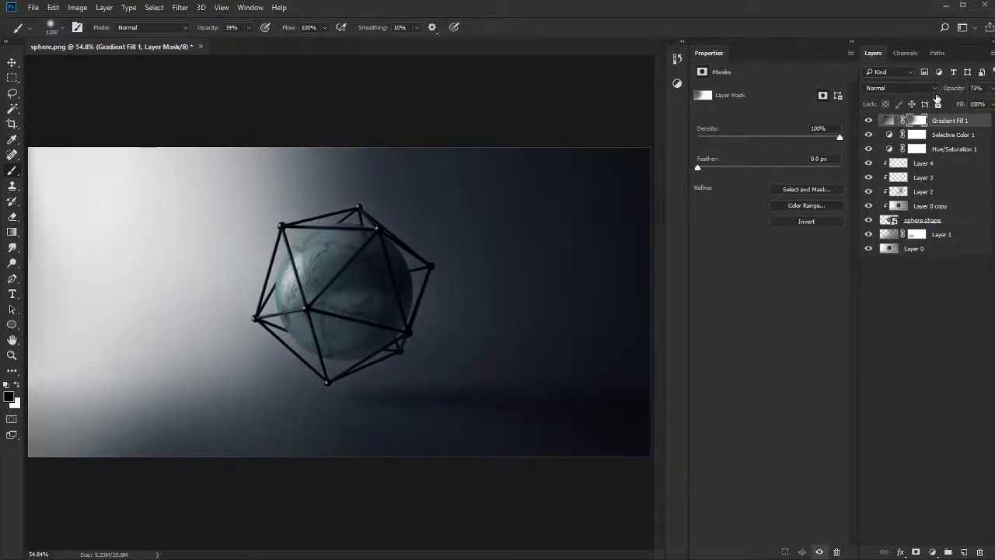